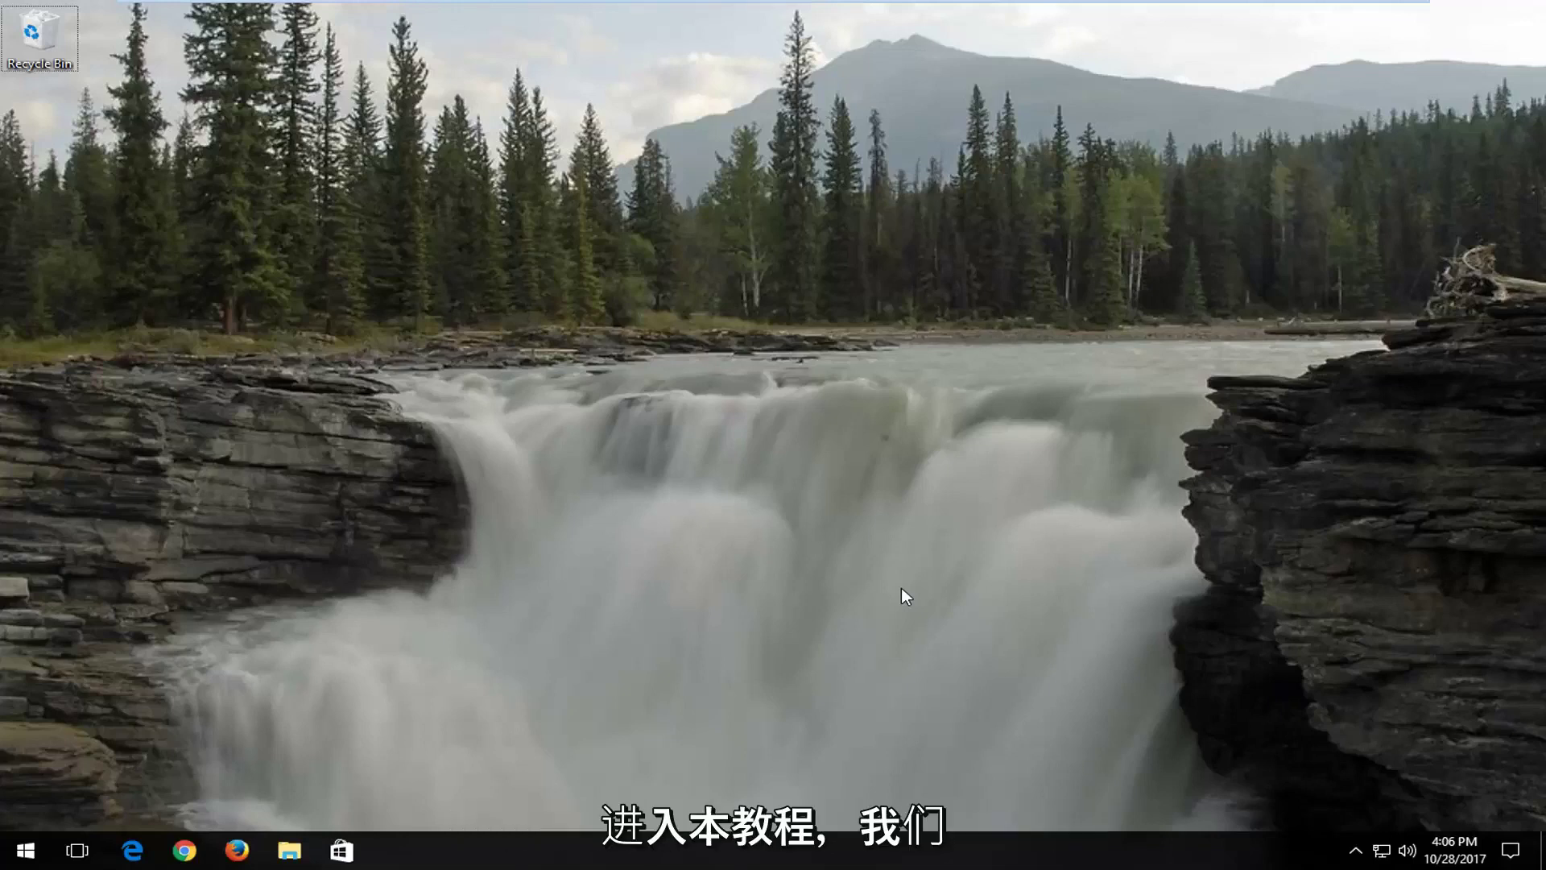
# - Search the Start menu for 'control panel' after discarding an initial 'add dev' query
pyautogui.click(11, 857)
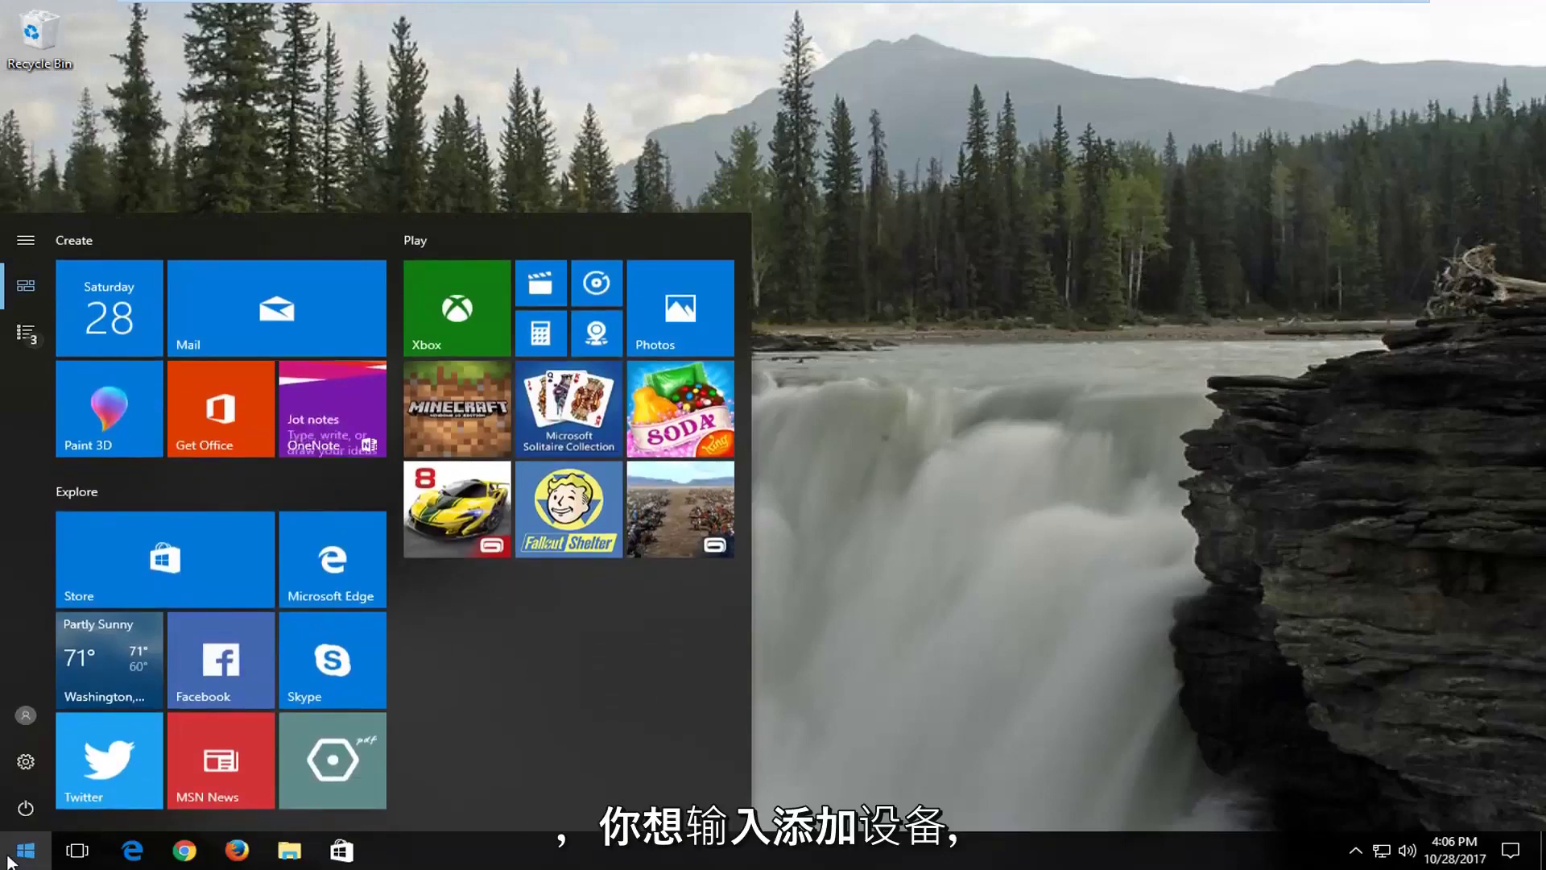
pyautogui.write('add device')
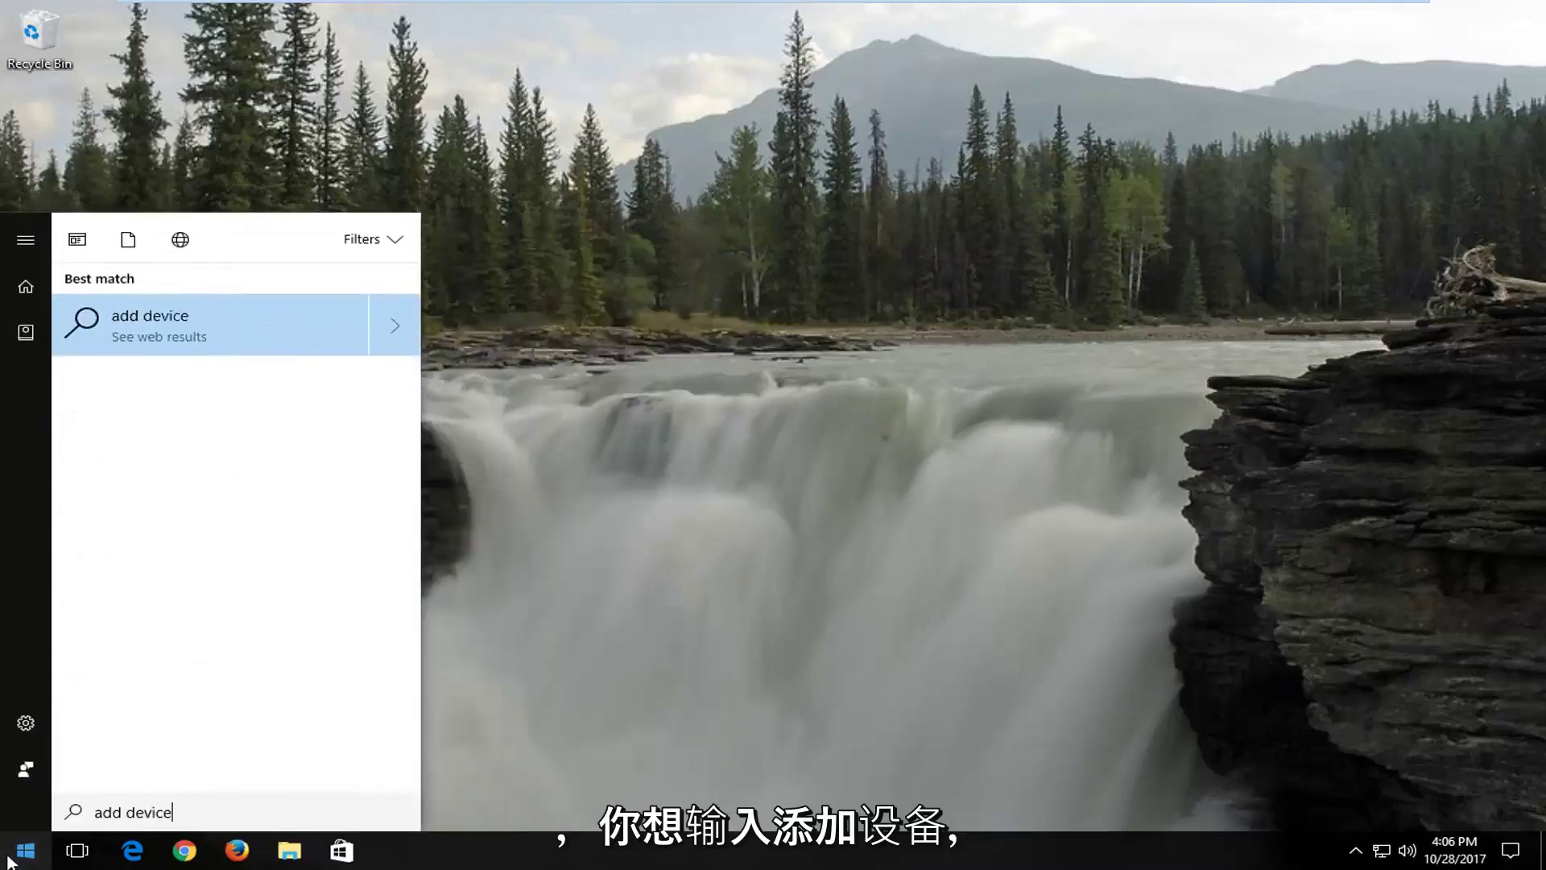
pyautogui.hotkey('ctrl', 'a')
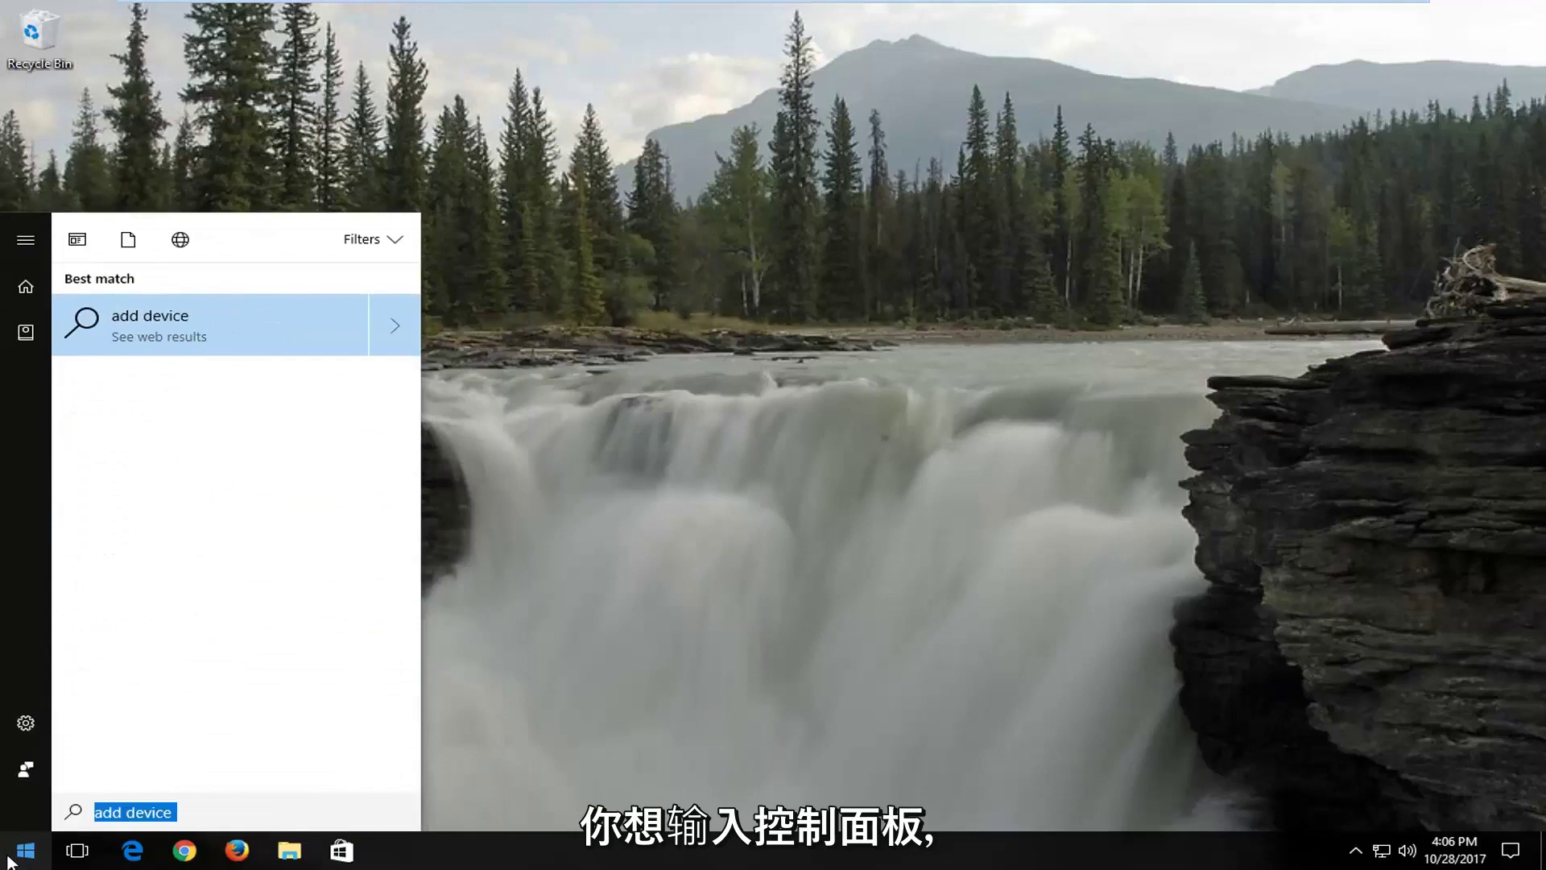
pyautogui.press('BackSpace')
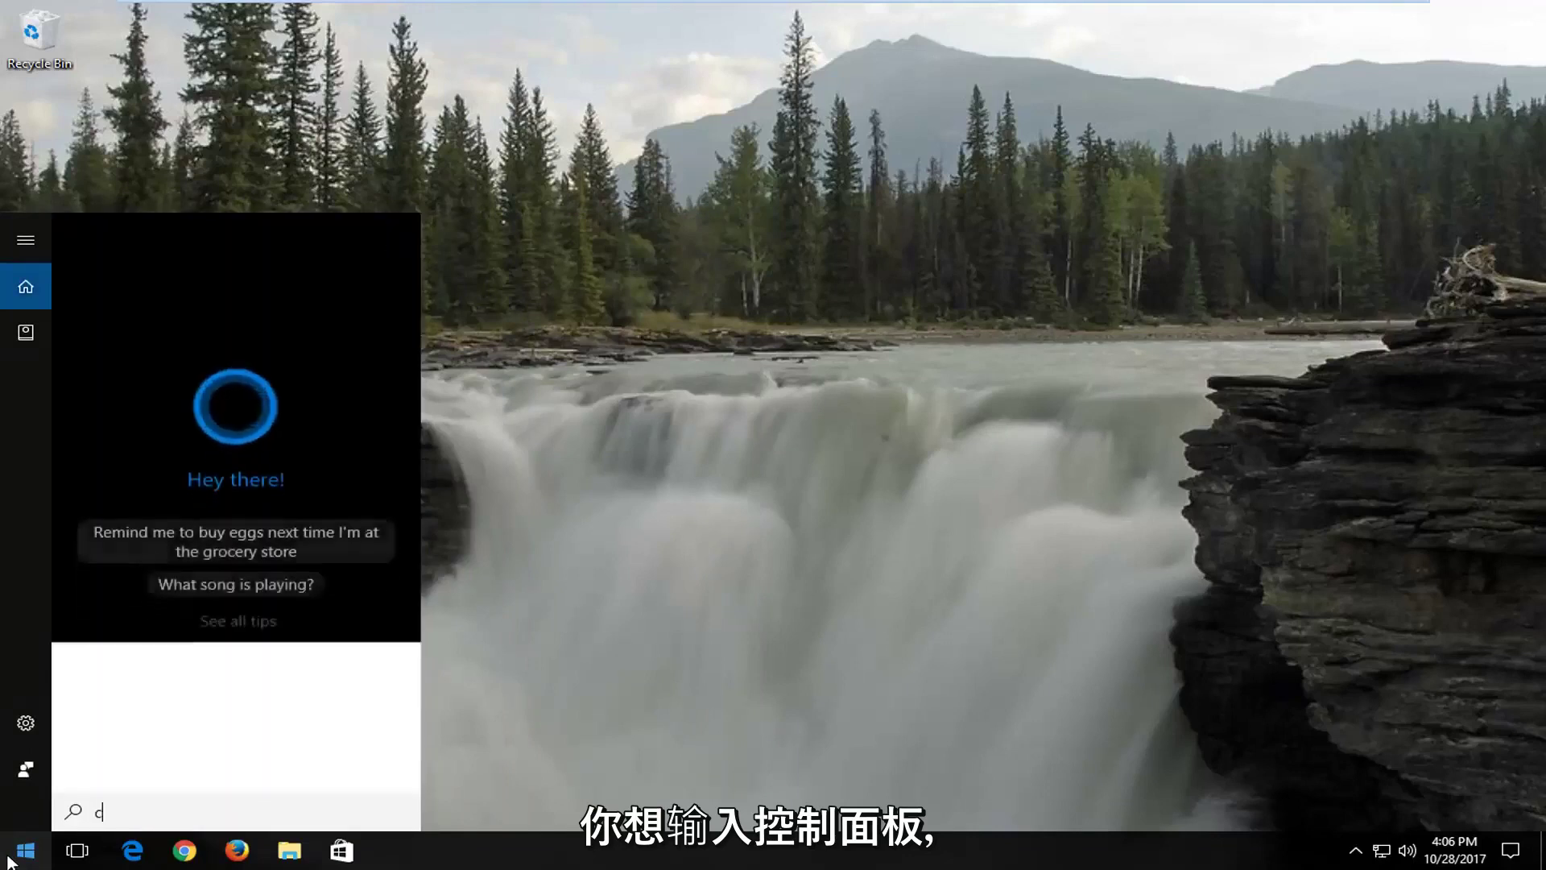
pyautogui.write('control panel')
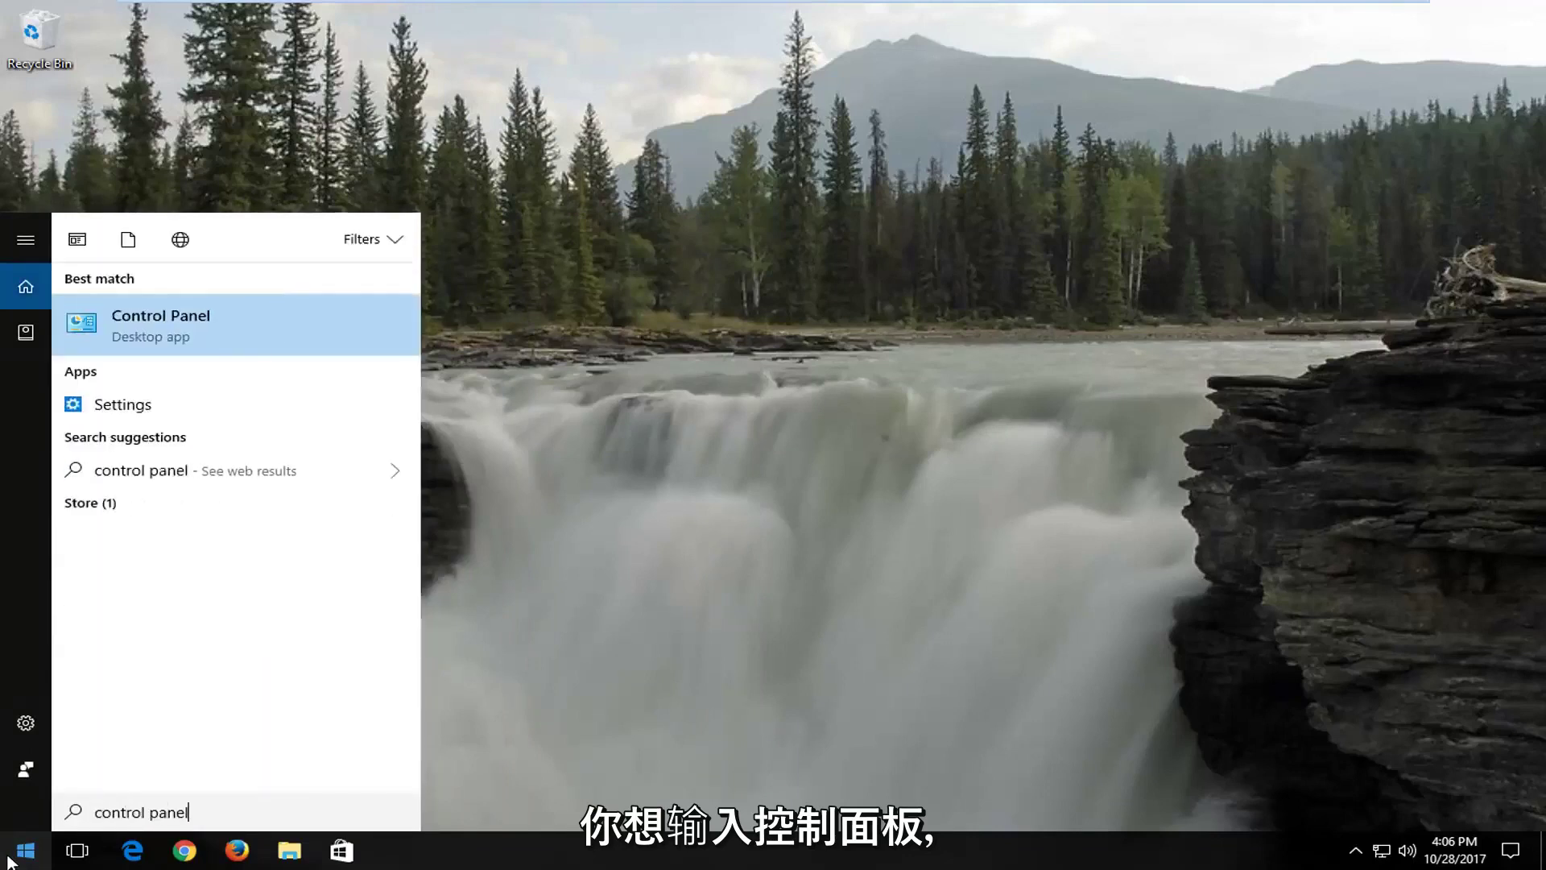
# - Open Control Panel, start Add a device, and toggle View by before returning to Category
pyautogui.click(210, 327)
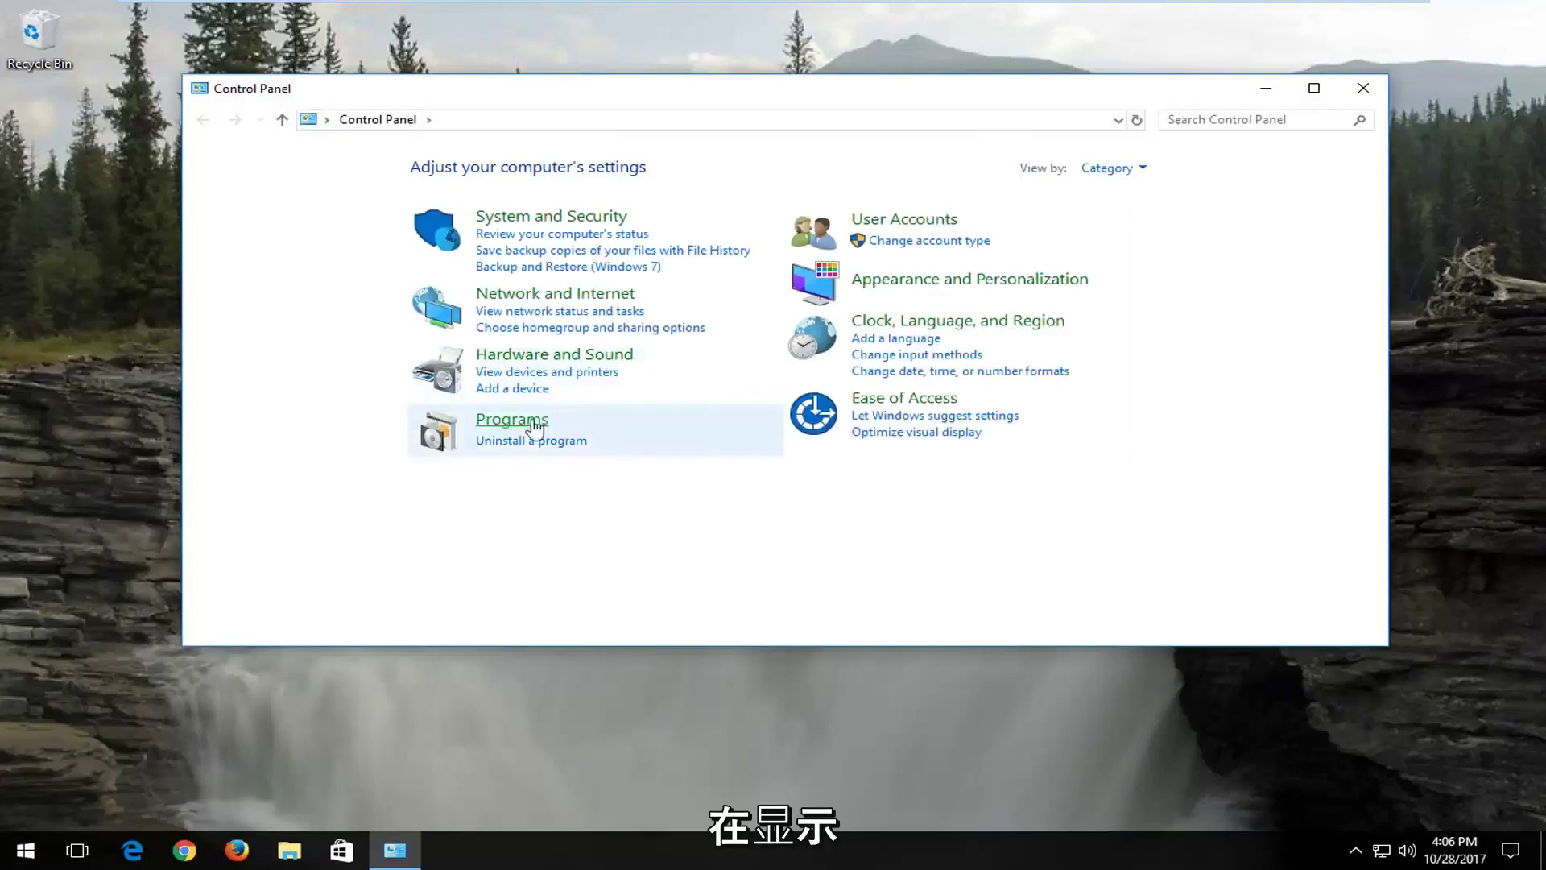
pyautogui.click(502, 391)
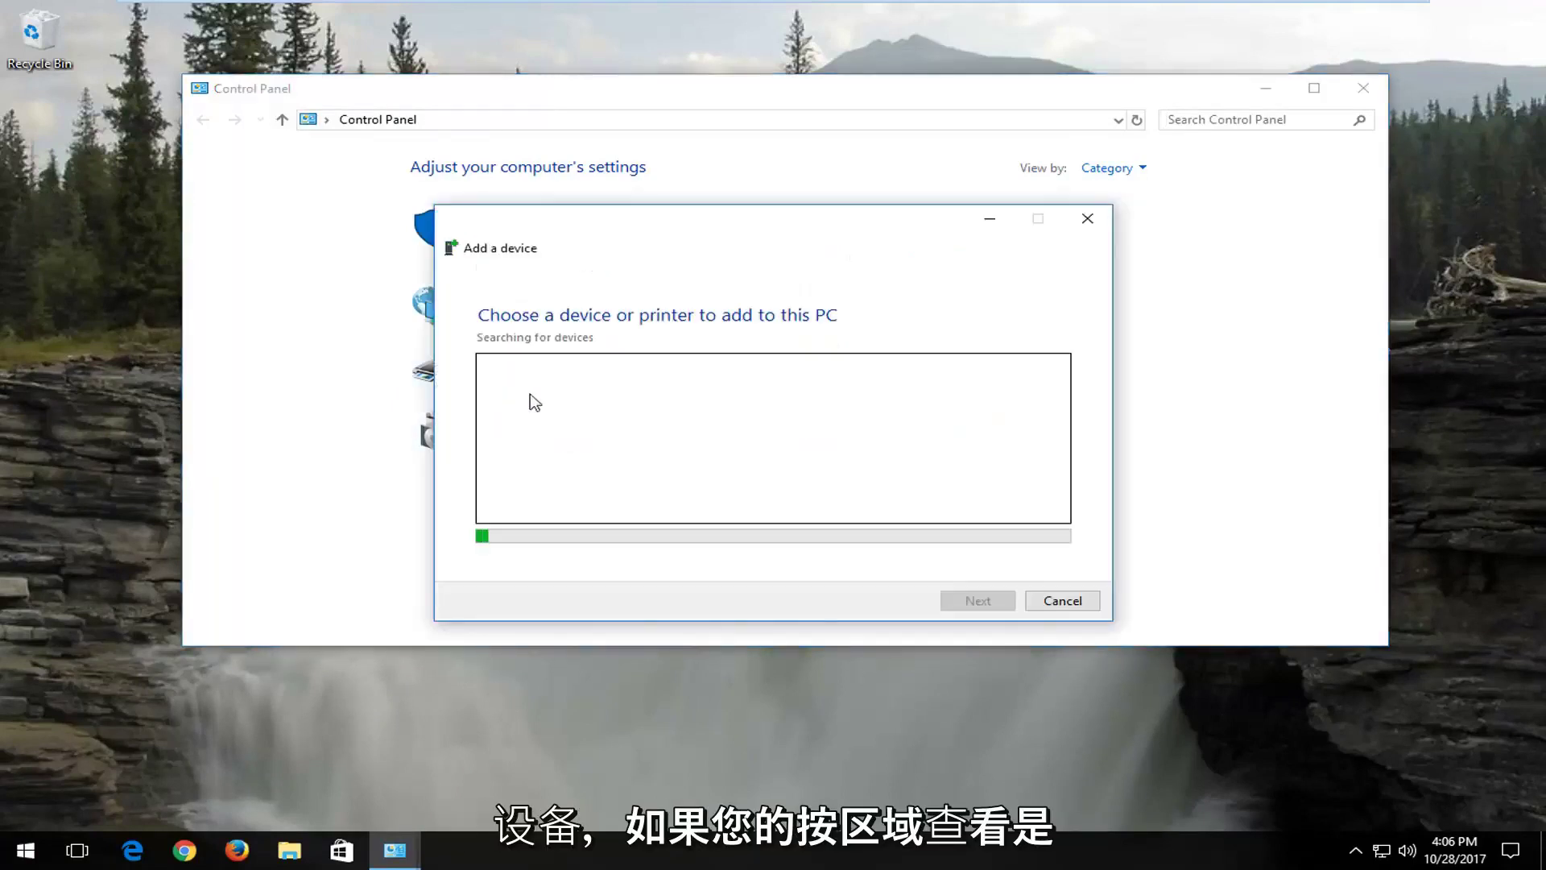
pyautogui.click(1110, 168)
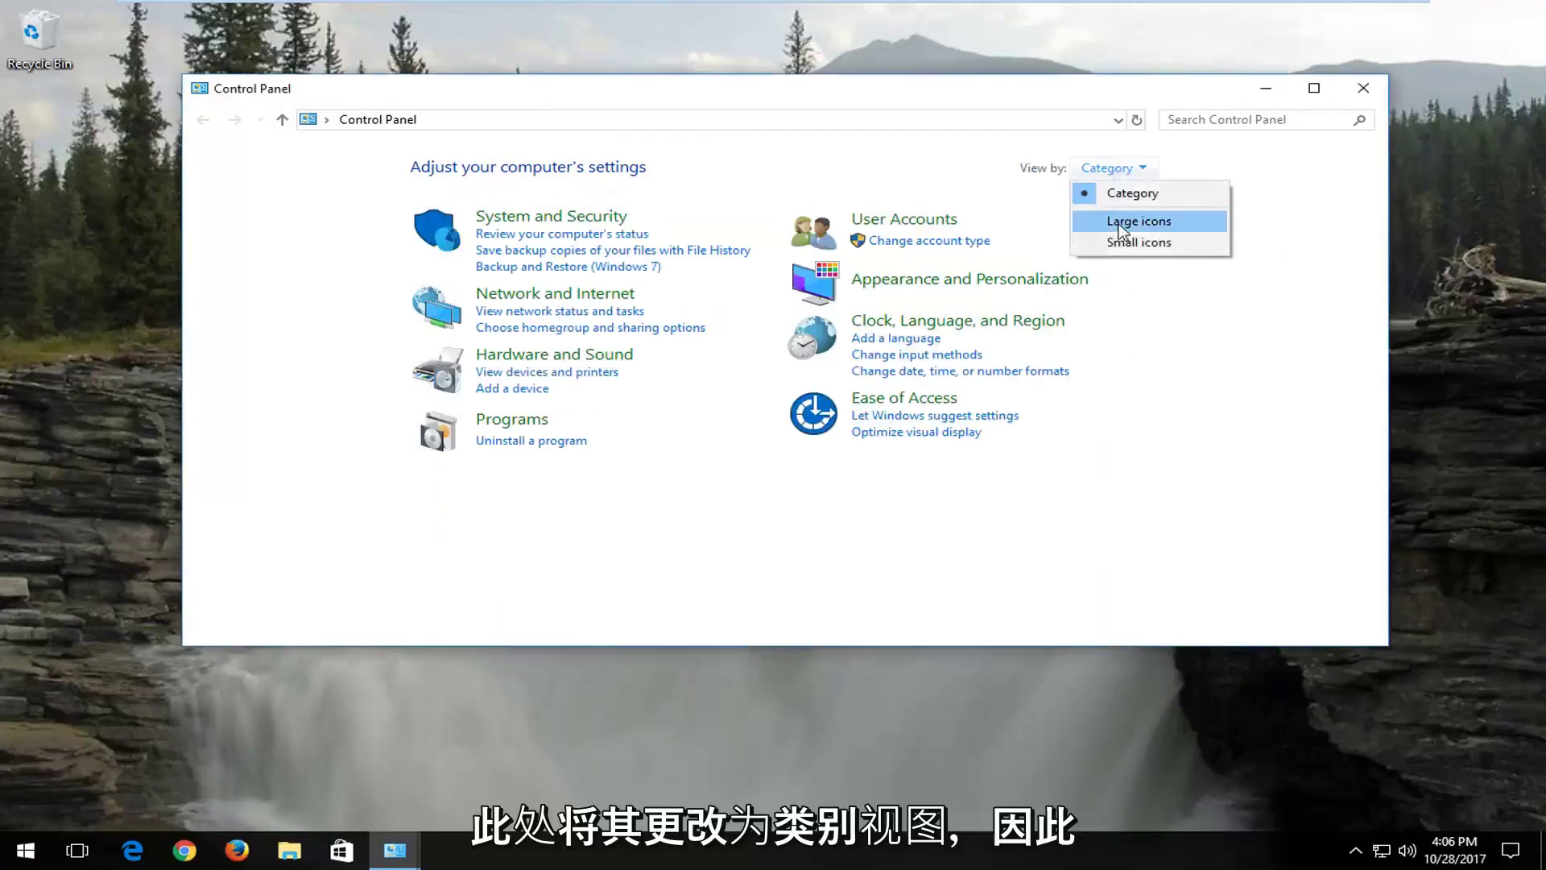
pyautogui.click(1126, 200)
pyautogui.click(1108, 169)
pyautogui.click(1122, 218)
pyautogui.click(1252, 168)
pyautogui.click(1270, 194)
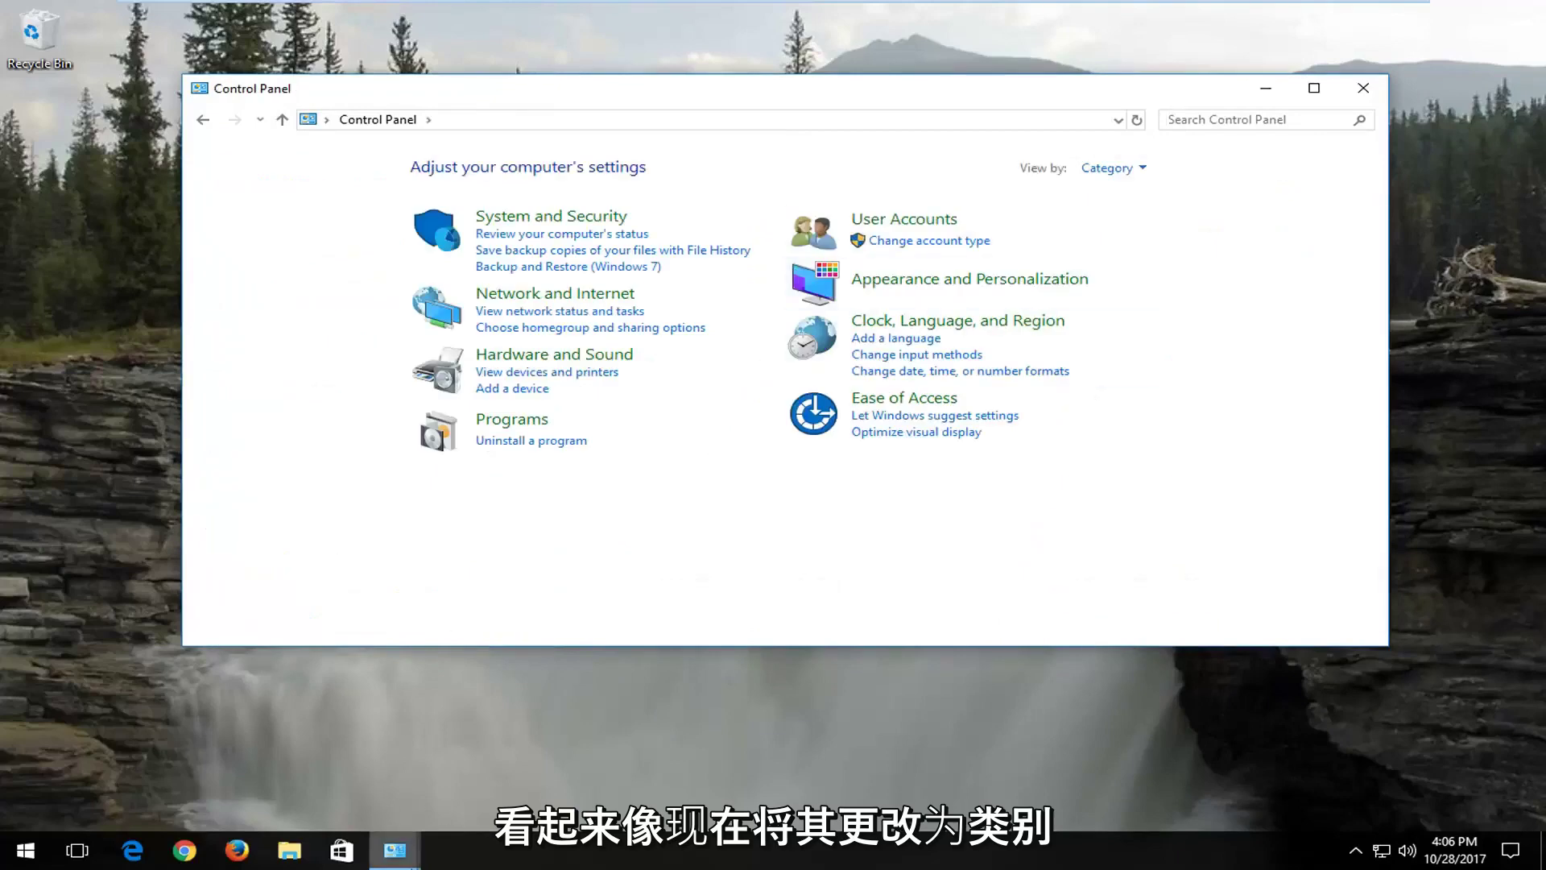
# - Reposition the Add a device window, then open and close help after no devices are found
pyautogui.moveTo(394, 849)
pyautogui.click(491, 771)
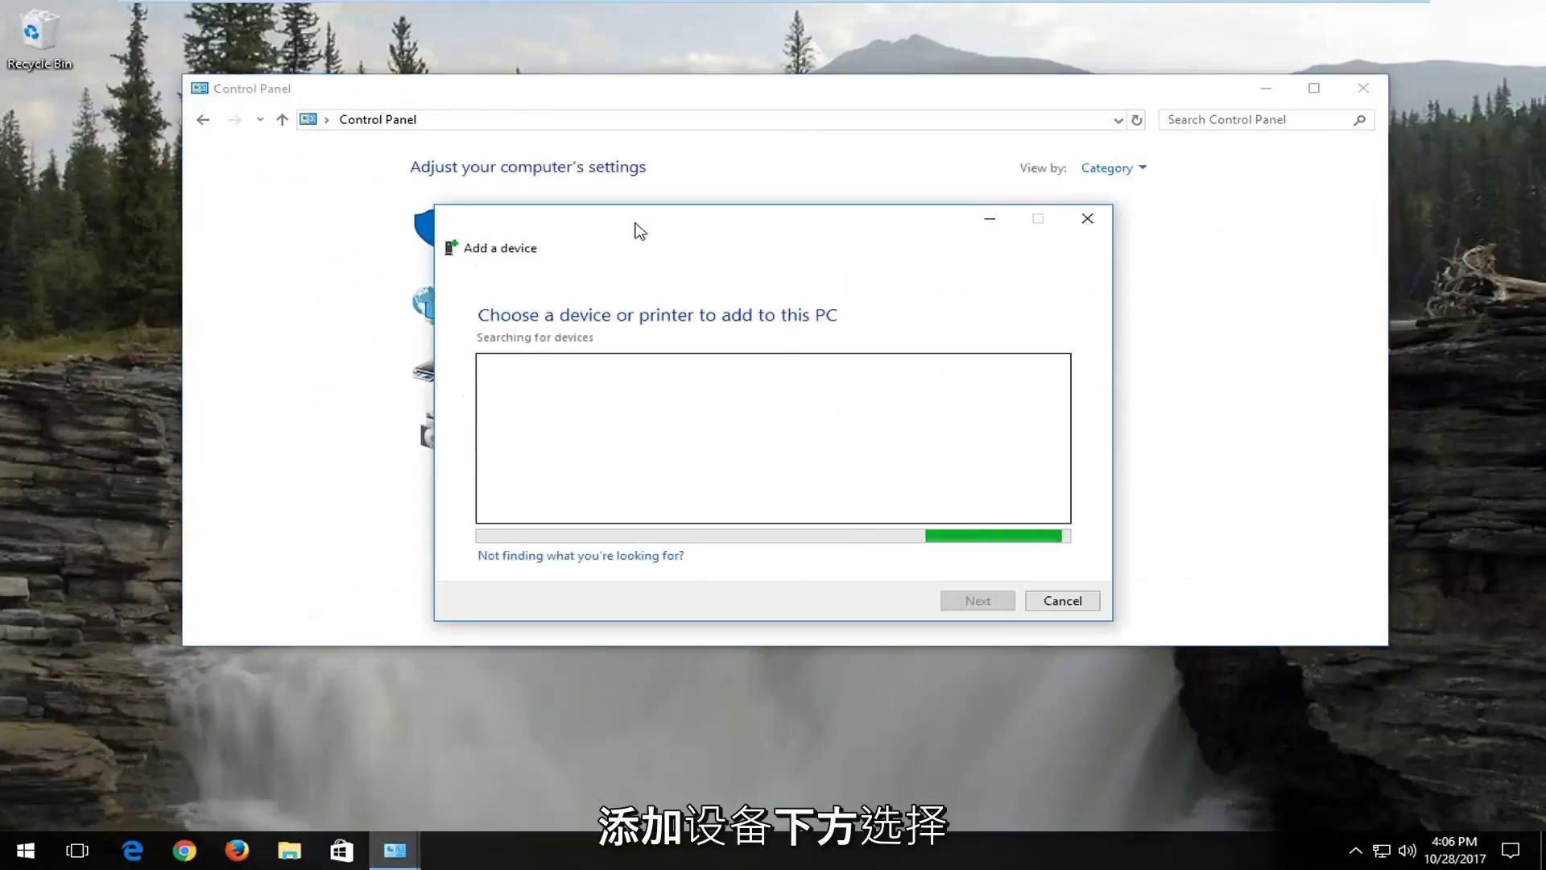
pyautogui.moveTo(636, 230); pyautogui.dragTo(610, 171)
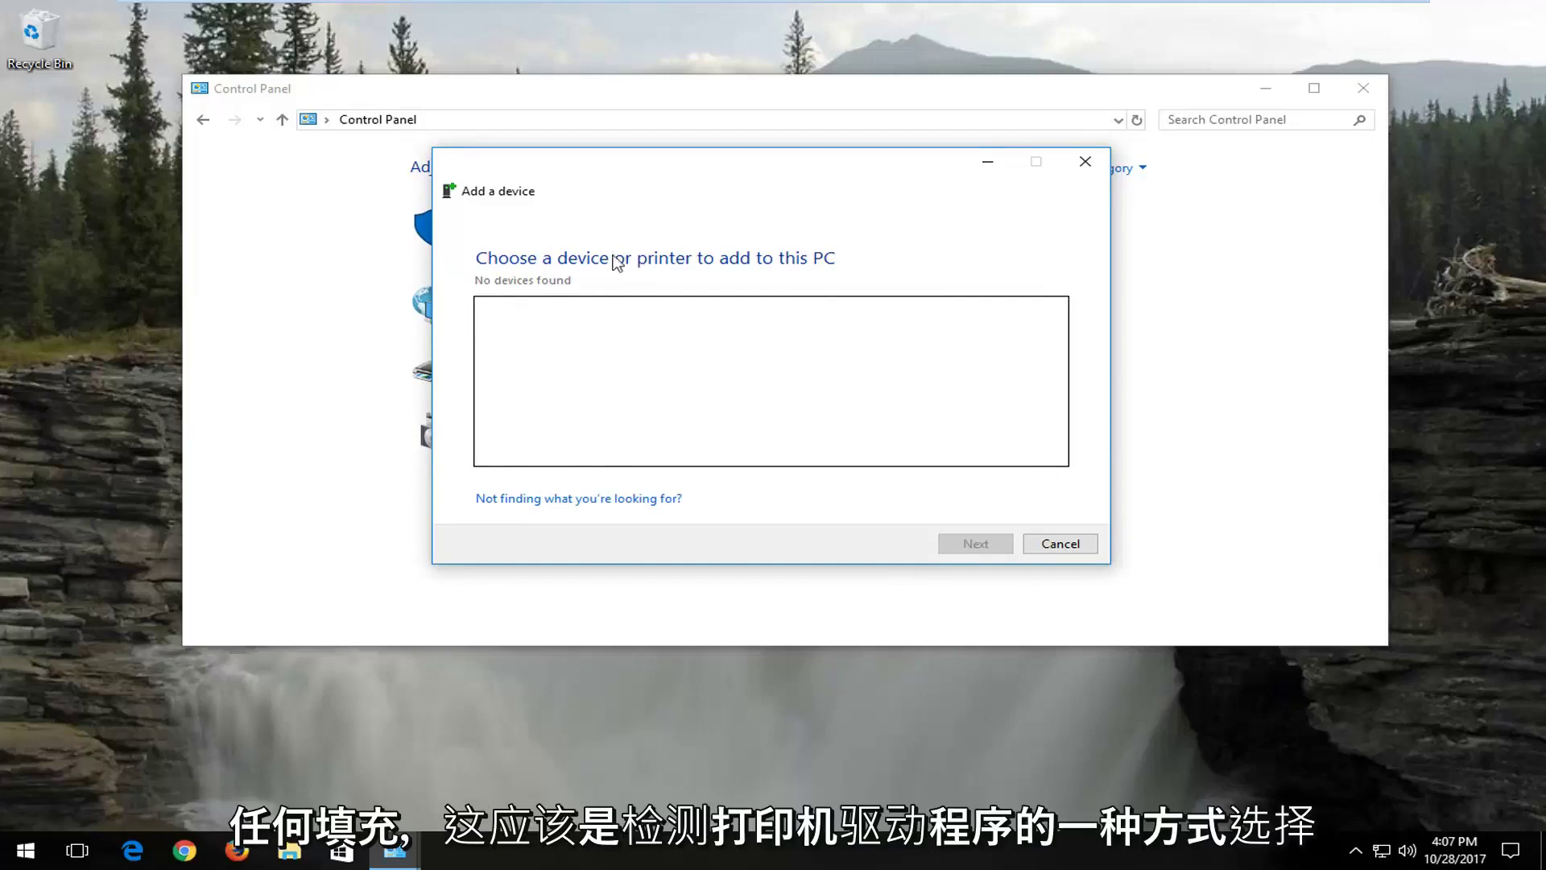
pyautogui.click(537, 499)
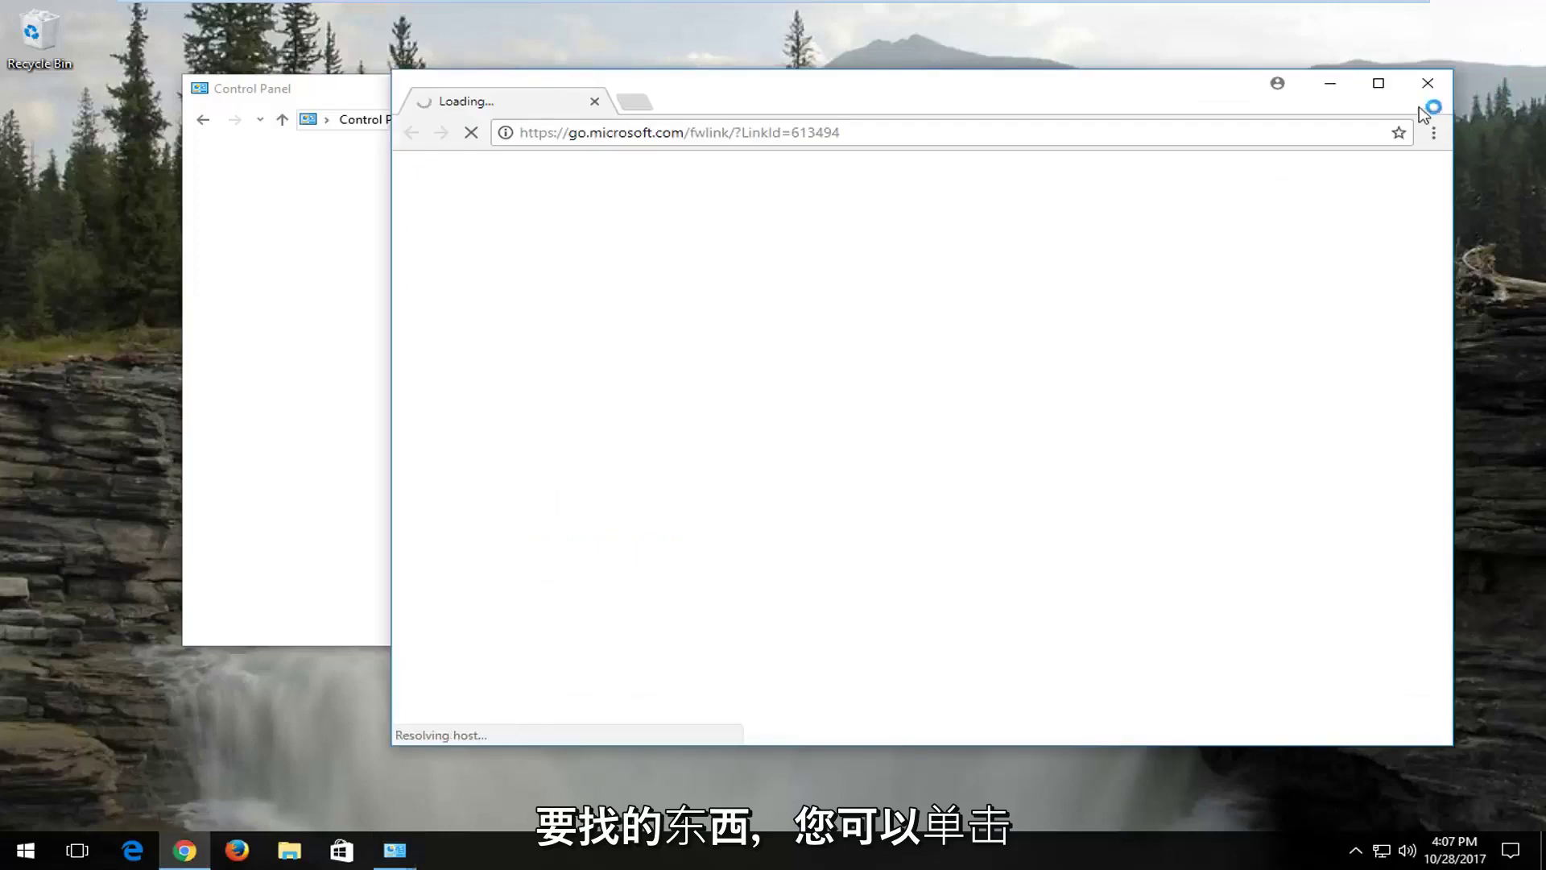
pyautogui.click(1423, 79)
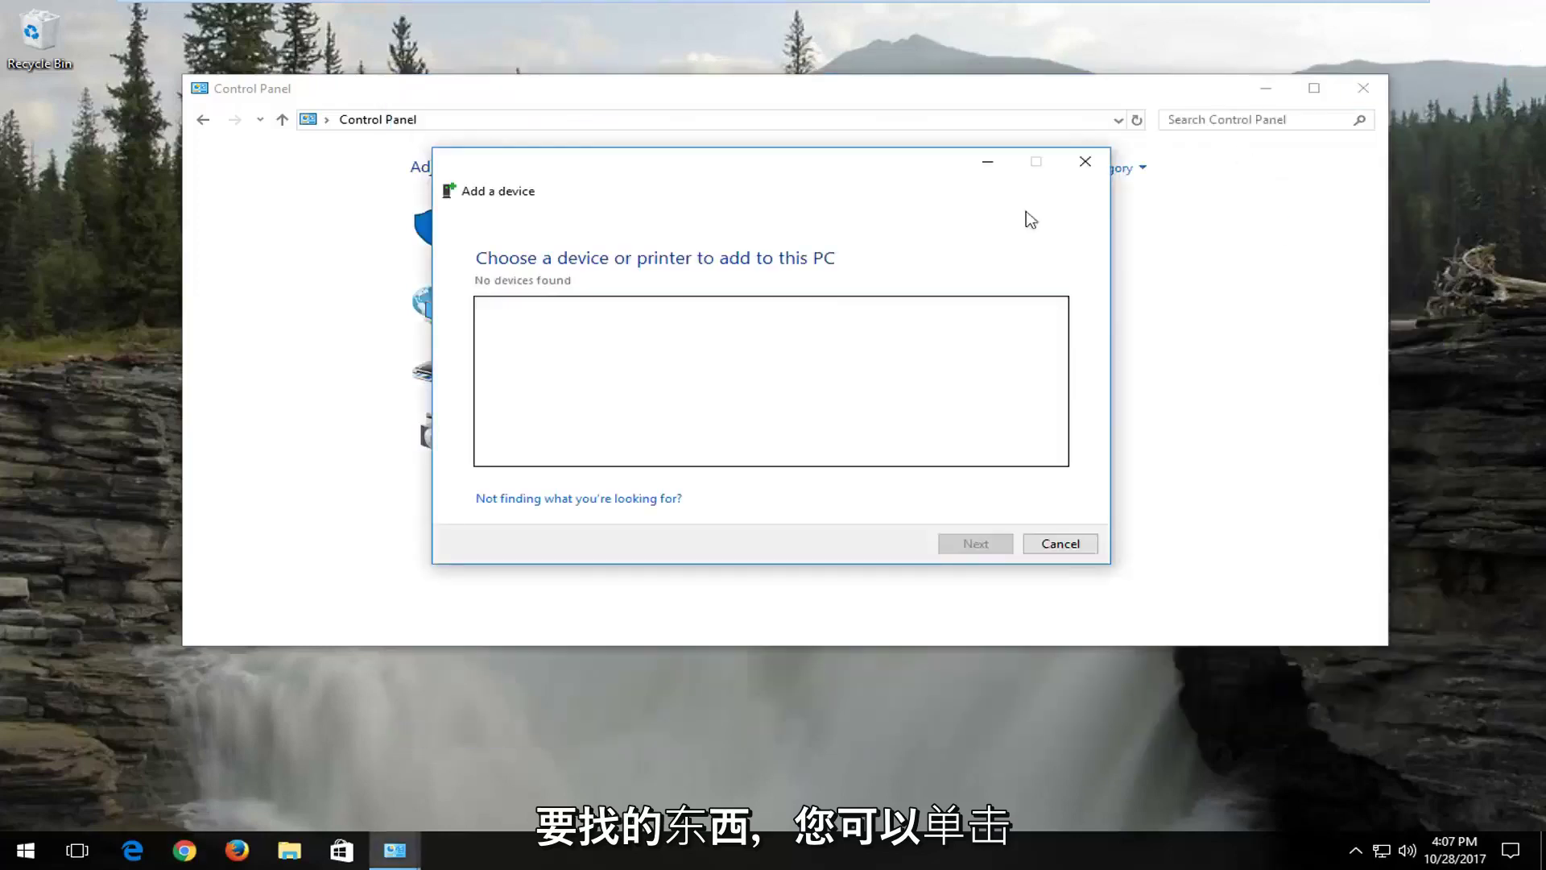
# - Cancel the empty device search and launch Advanced printer setup from Hardware and Sound
pyautogui.click(1060, 544)
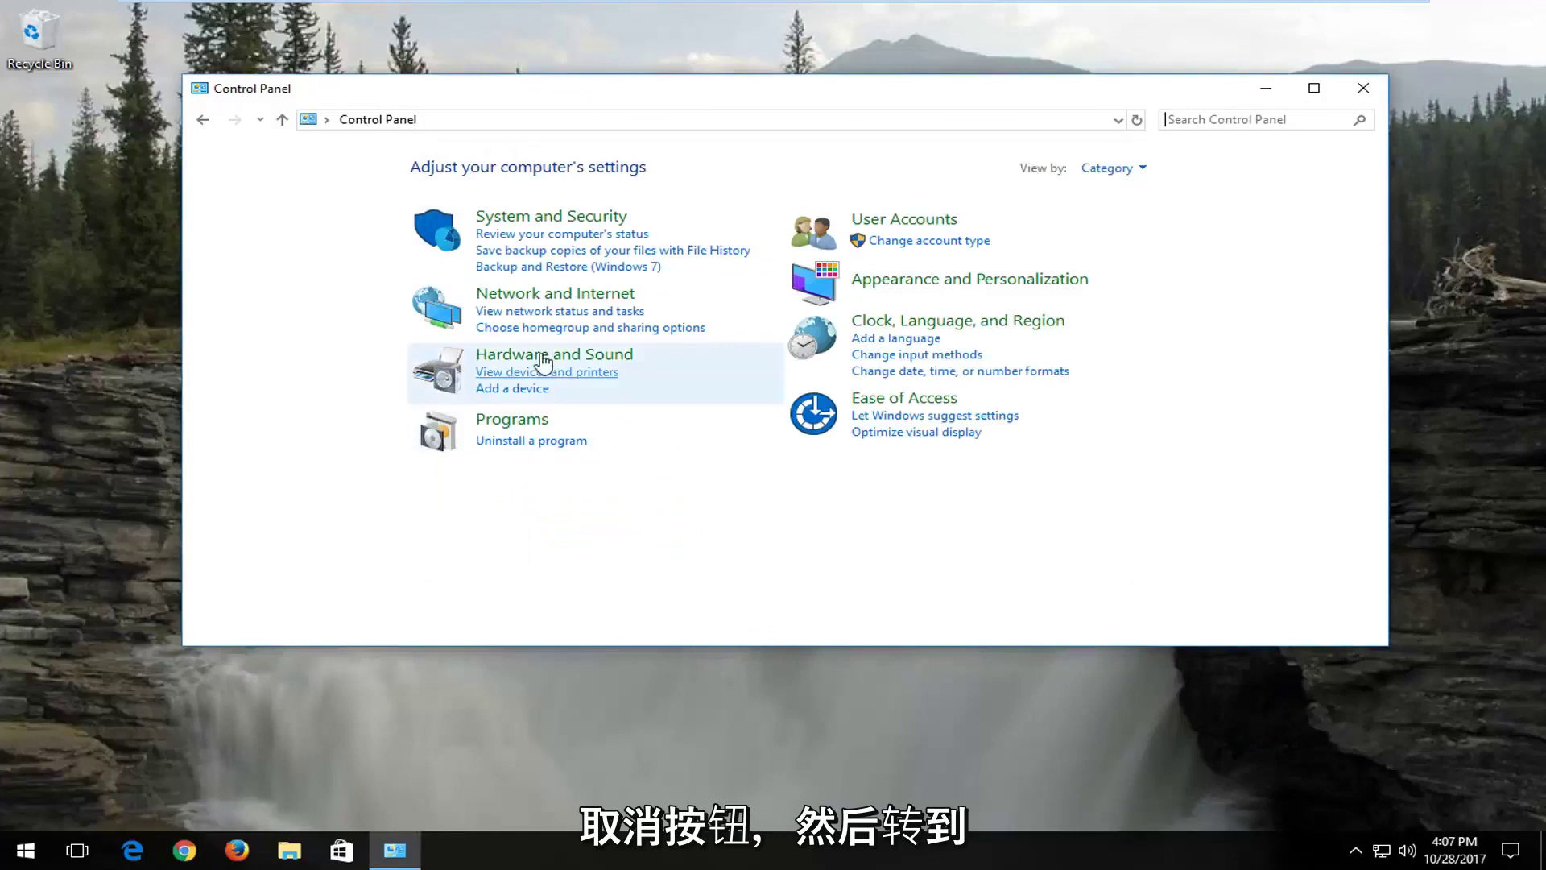
pyautogui.click(536, 355)
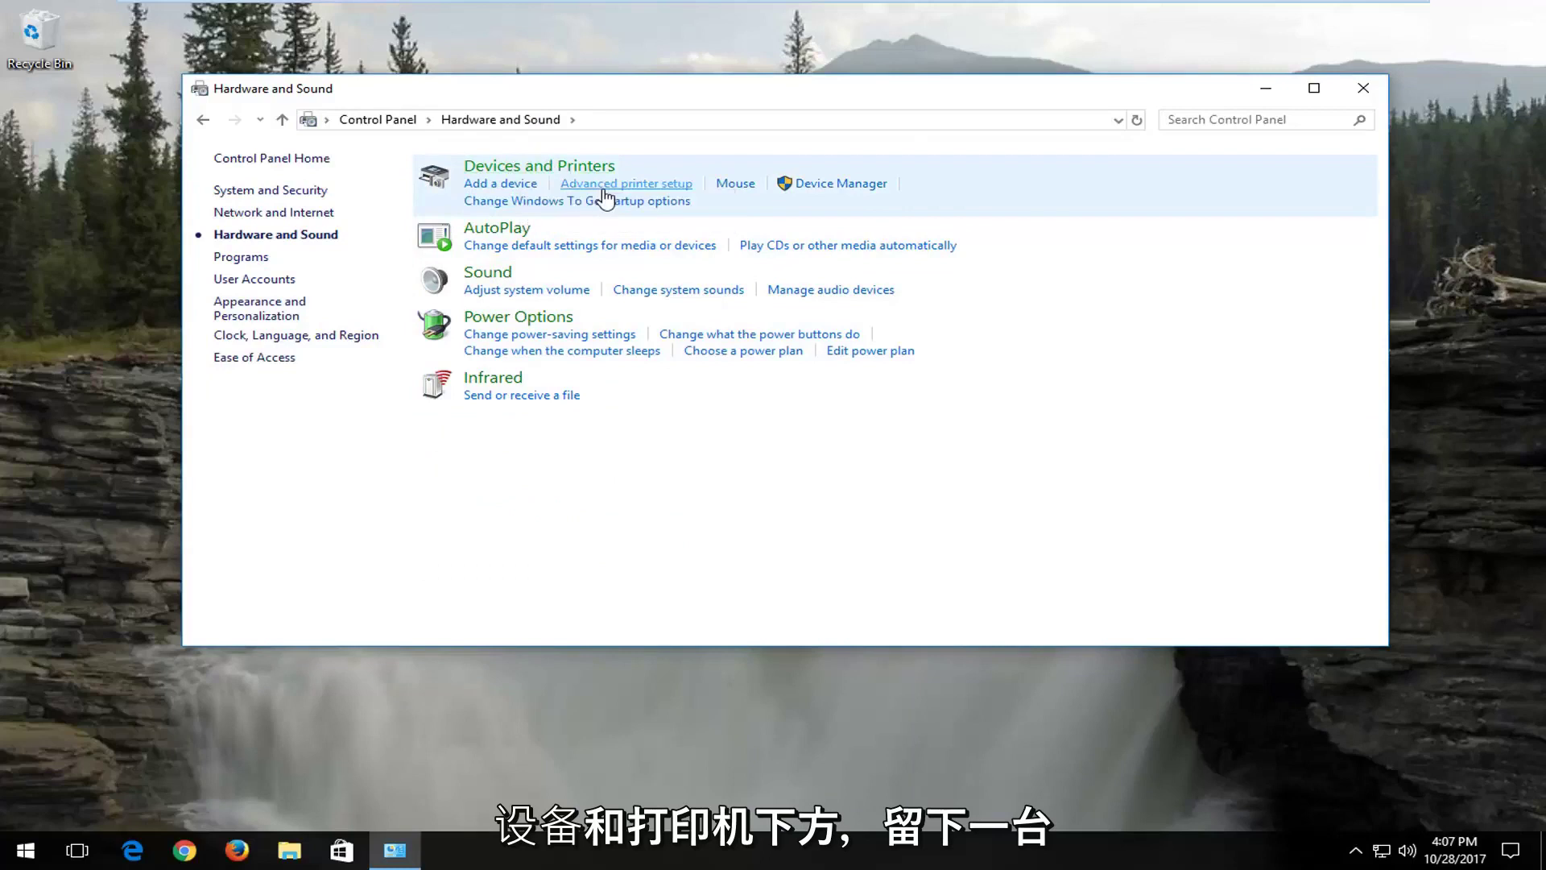
pyautogui.click(674, 186)
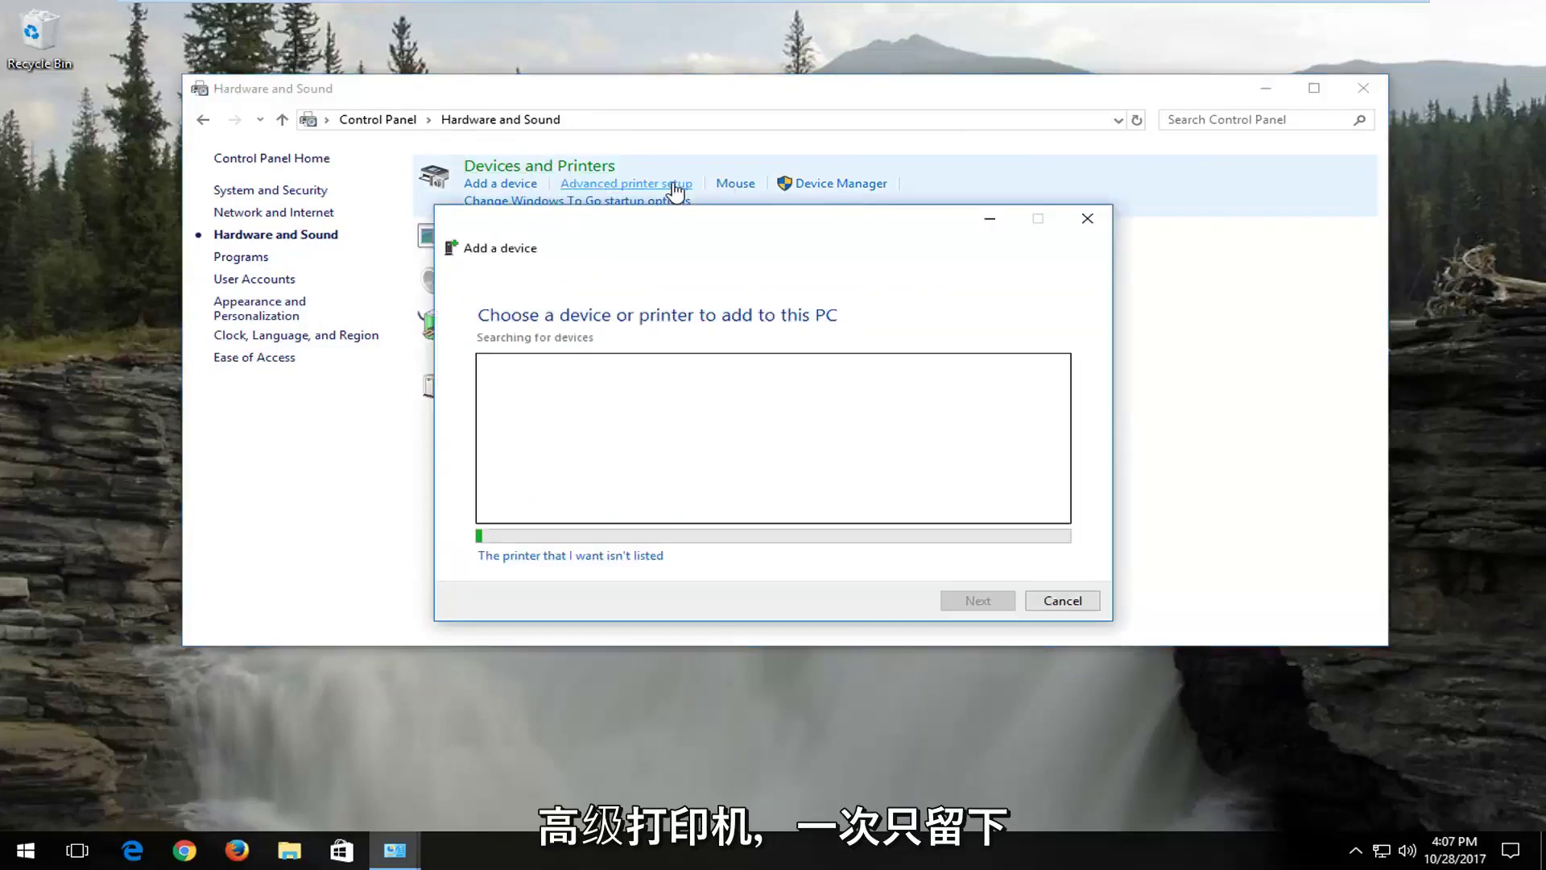
pyautogui.moveTo(640, 237); pyautogui.dragTo(633, 197)
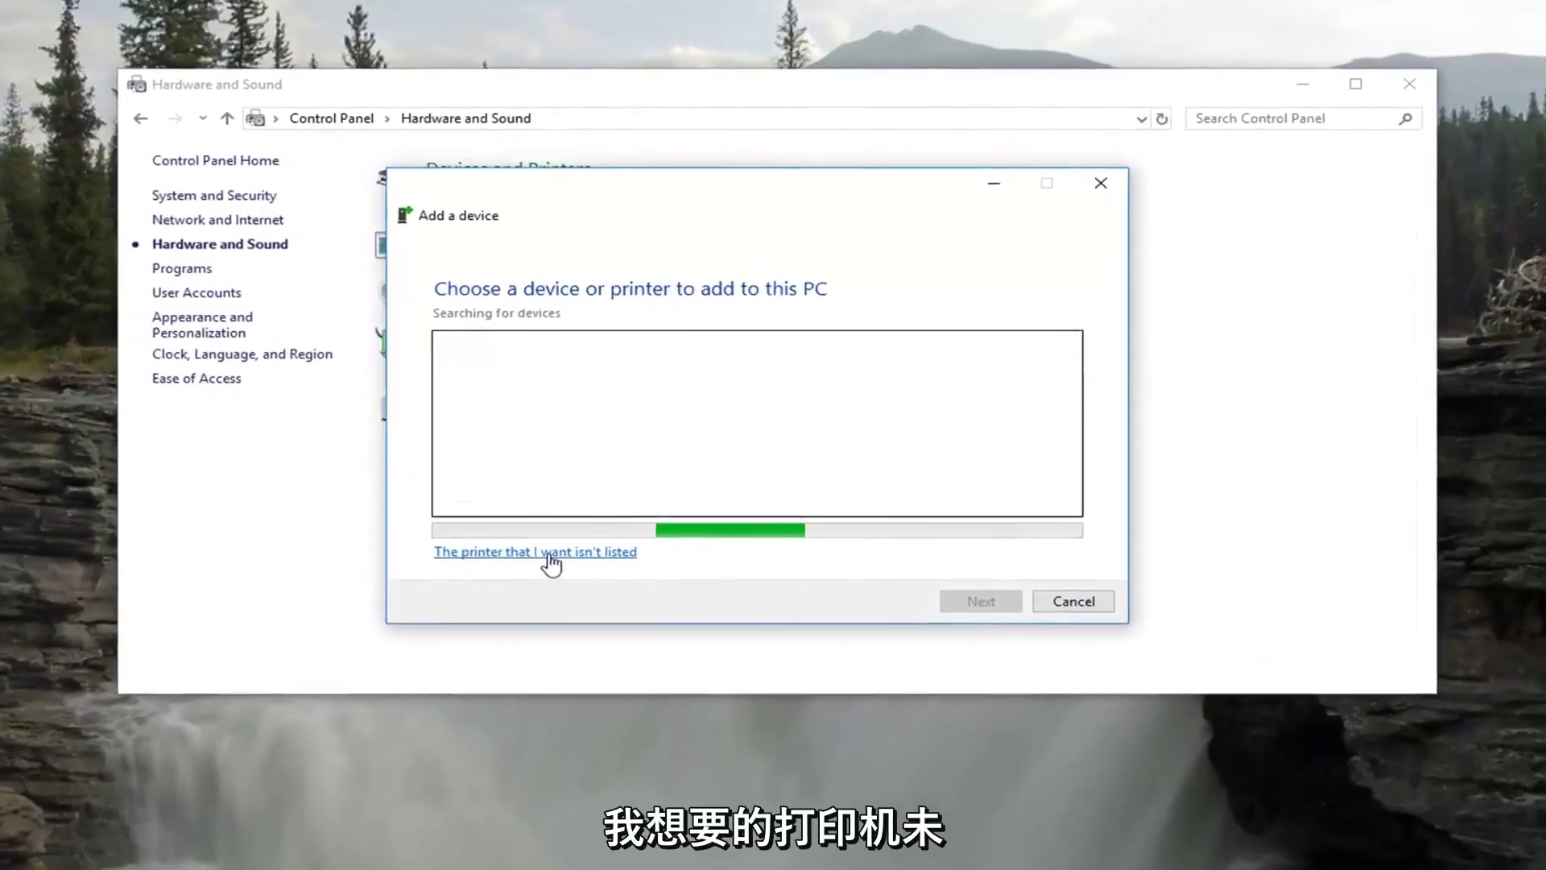
# - Choose a local printer with manual settings on the existing LPT1 (Printer Port)
pyautogui.click(536, 544)
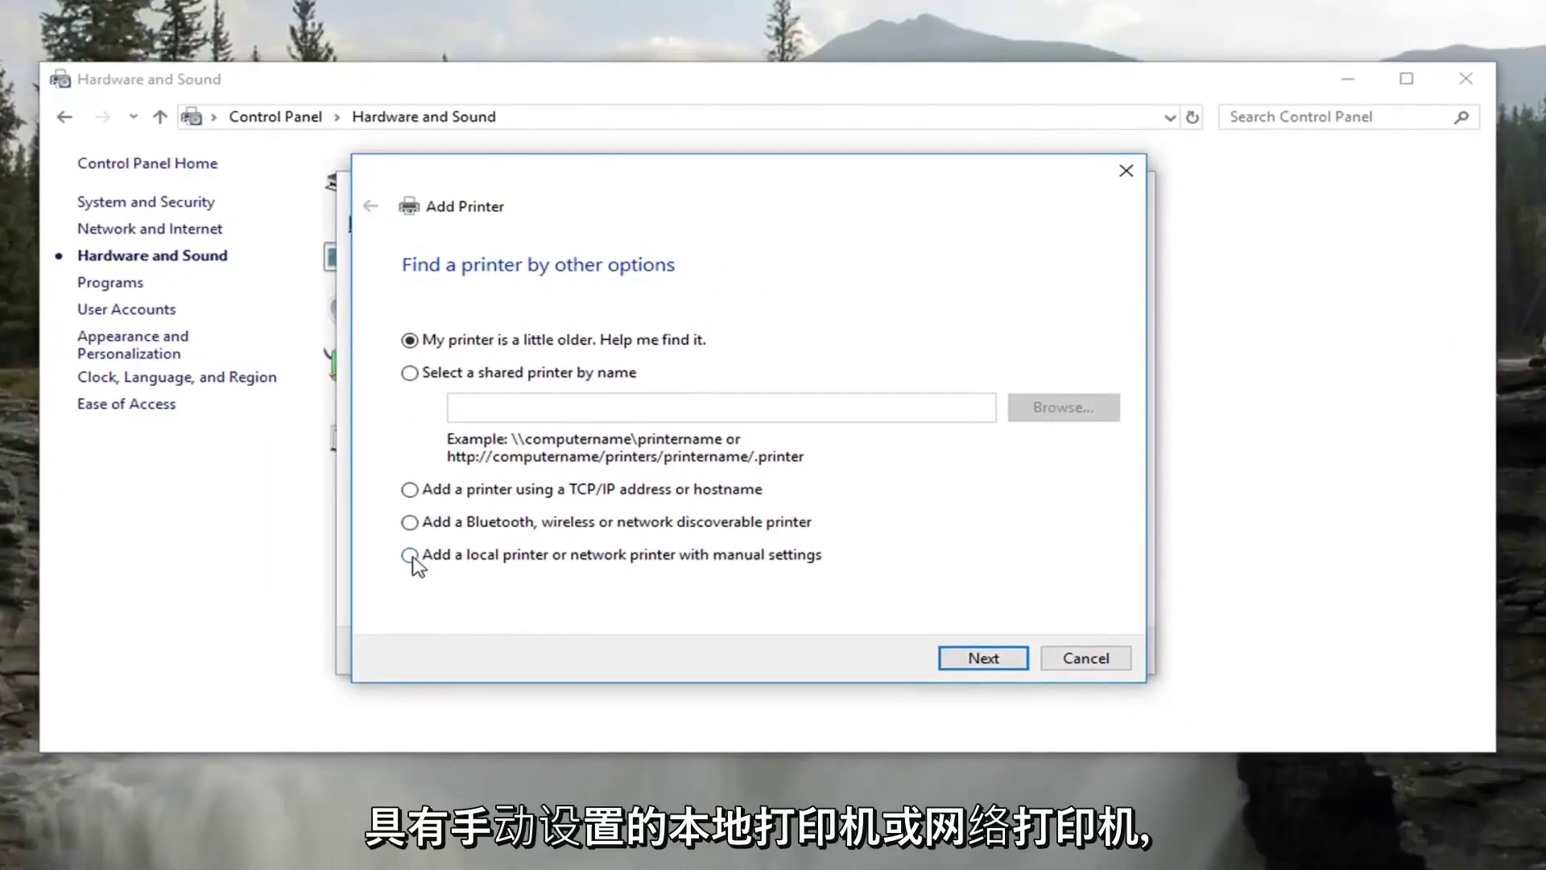
pyautogui.click(411, 555)
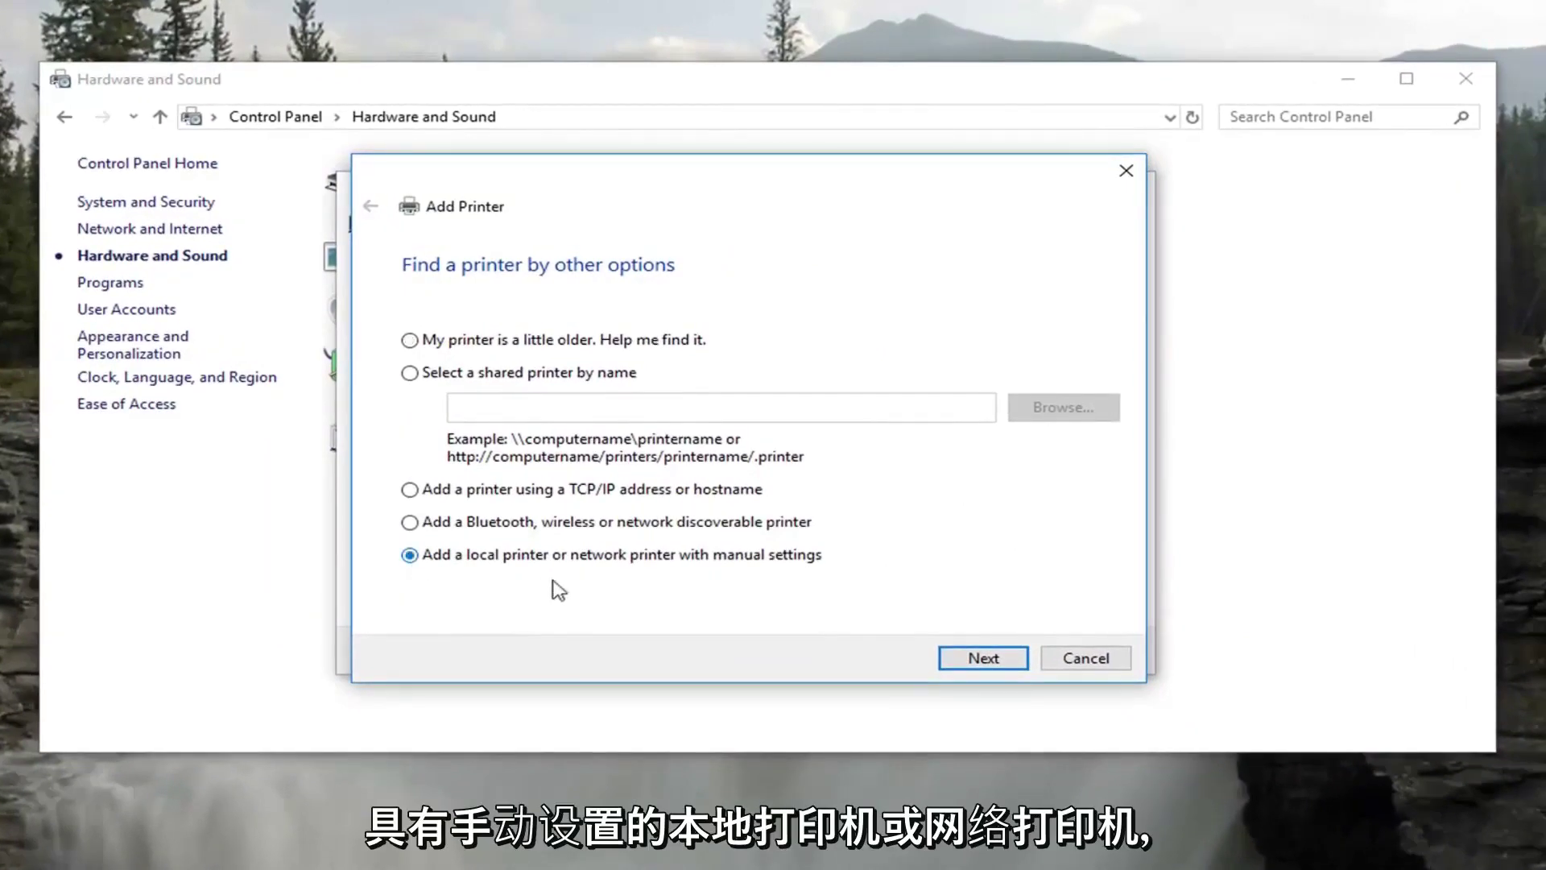
pyautogui.click(973, 660)
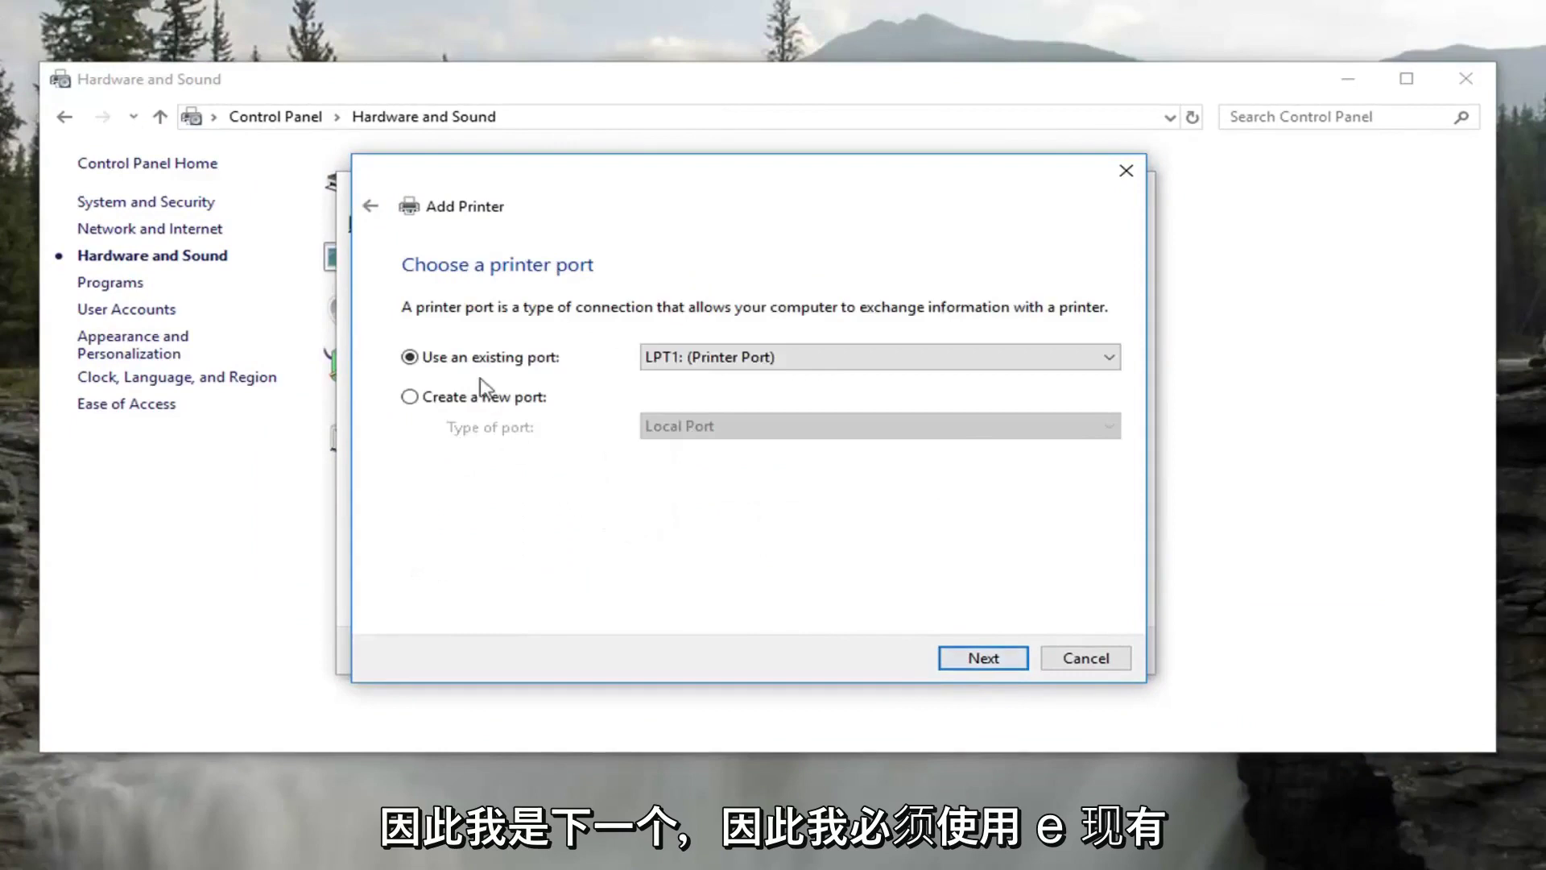
pyautogui.click(769, 372)
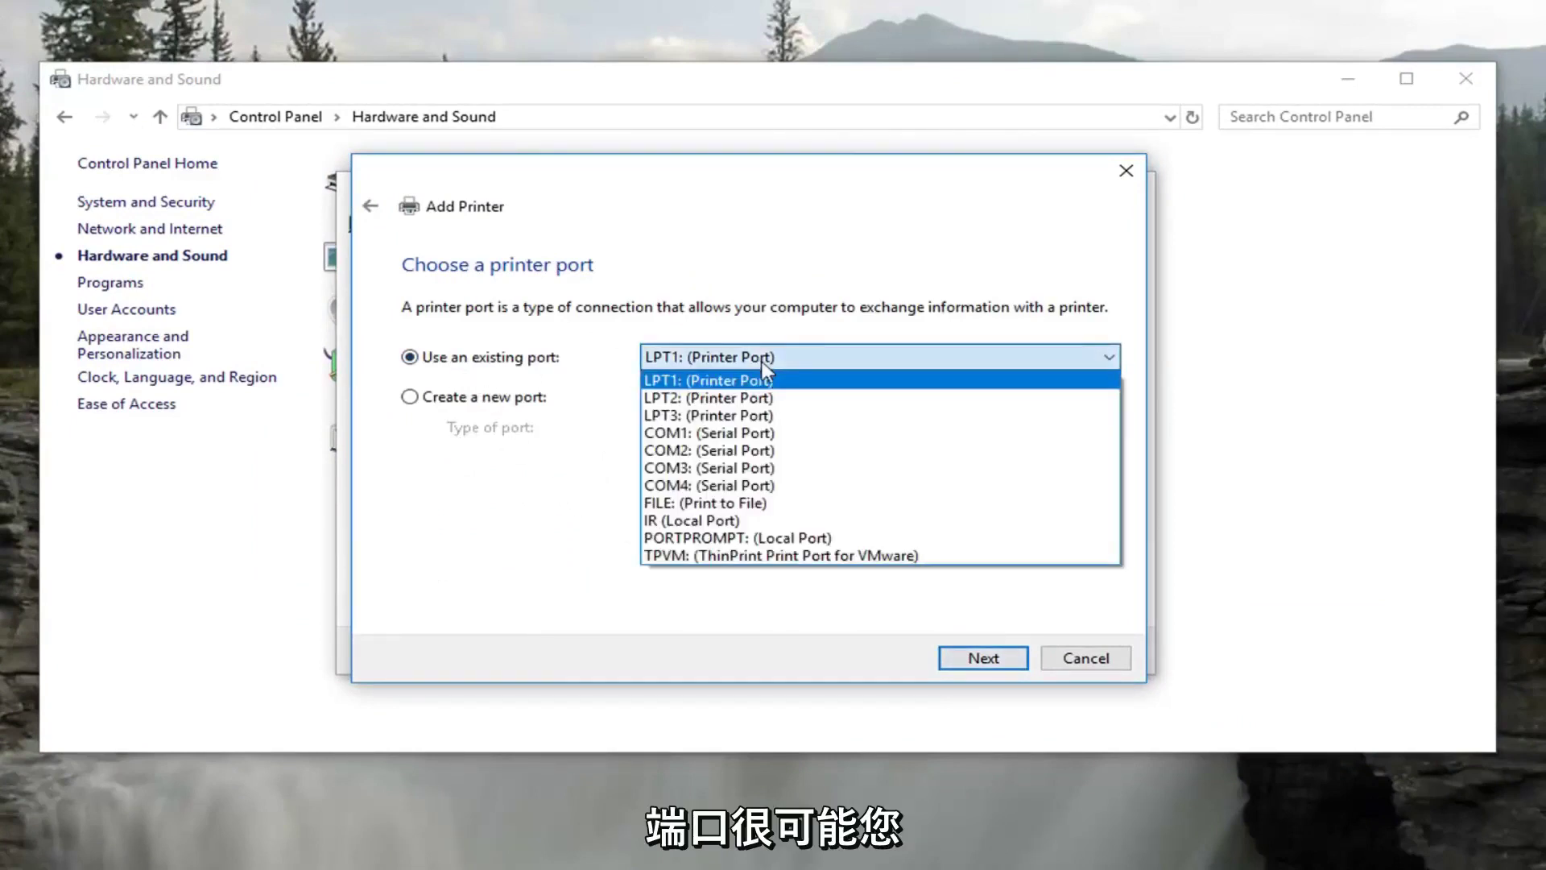
pyautogui.click(756, 372)
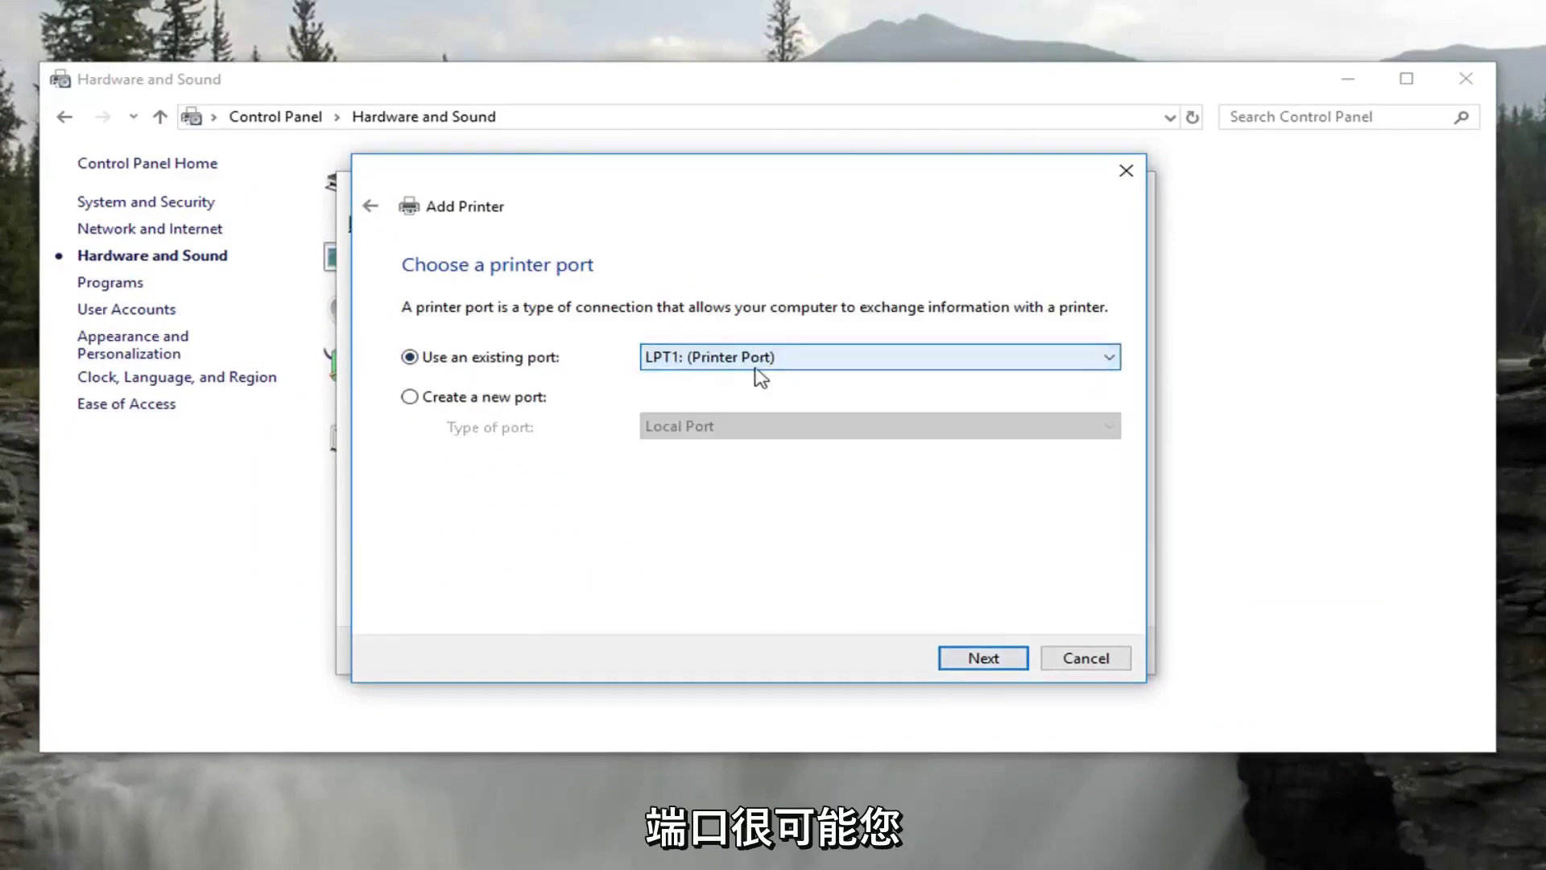
pyautogui.click(980, 660)
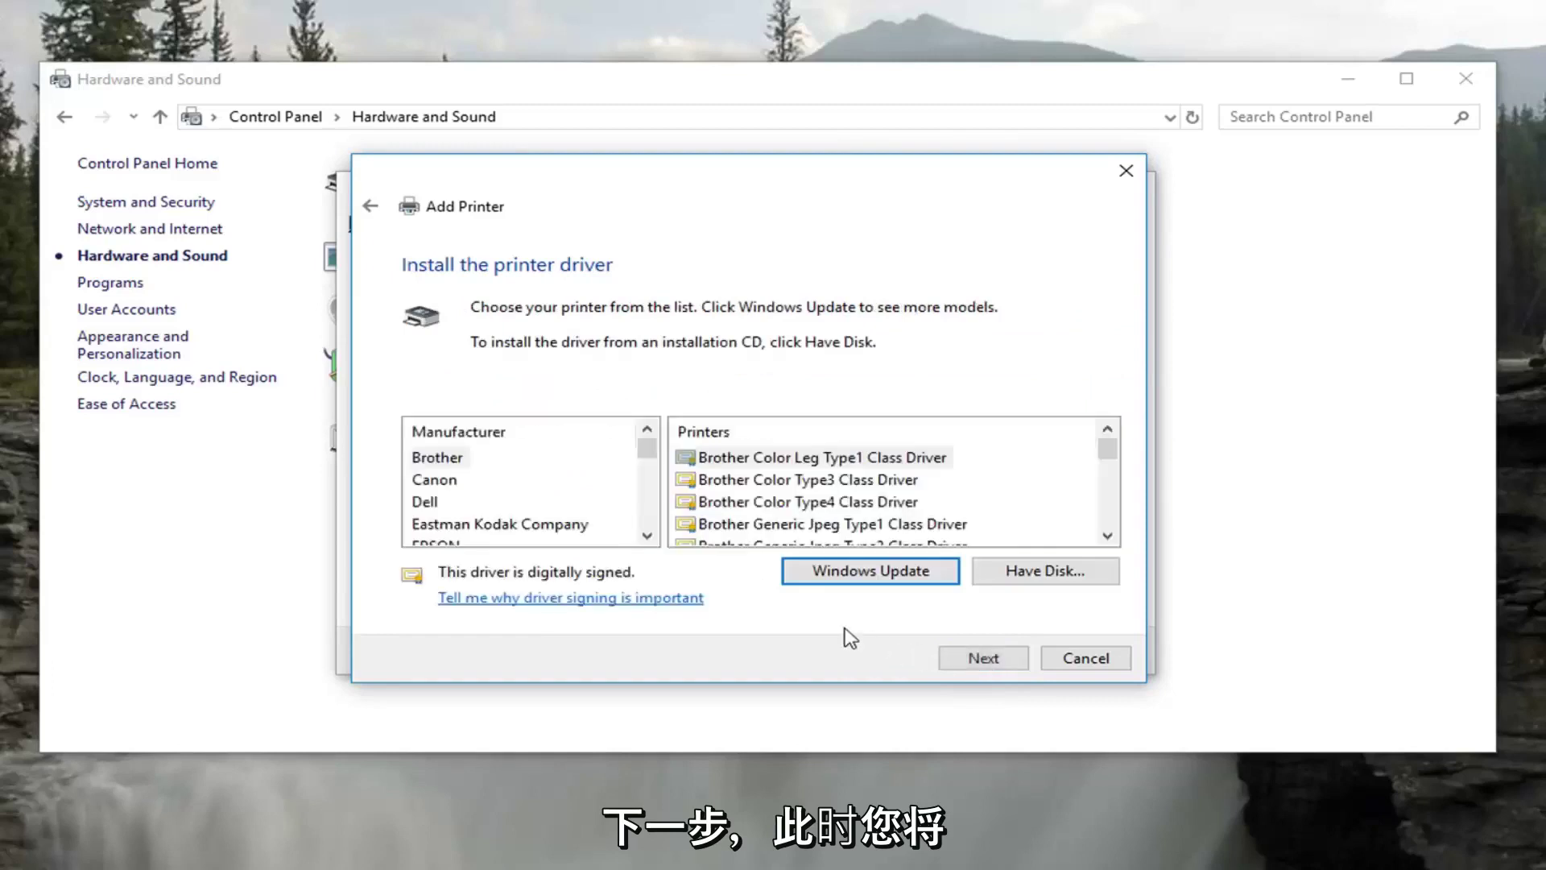
# - Select Canon as manufacturer and the Canon LBP8610/8620/8630 Class Driver
pyautogui.moveTo(645, 449); pyautogui.dragTo(535, 477)
pyautogui.click(451, 482)
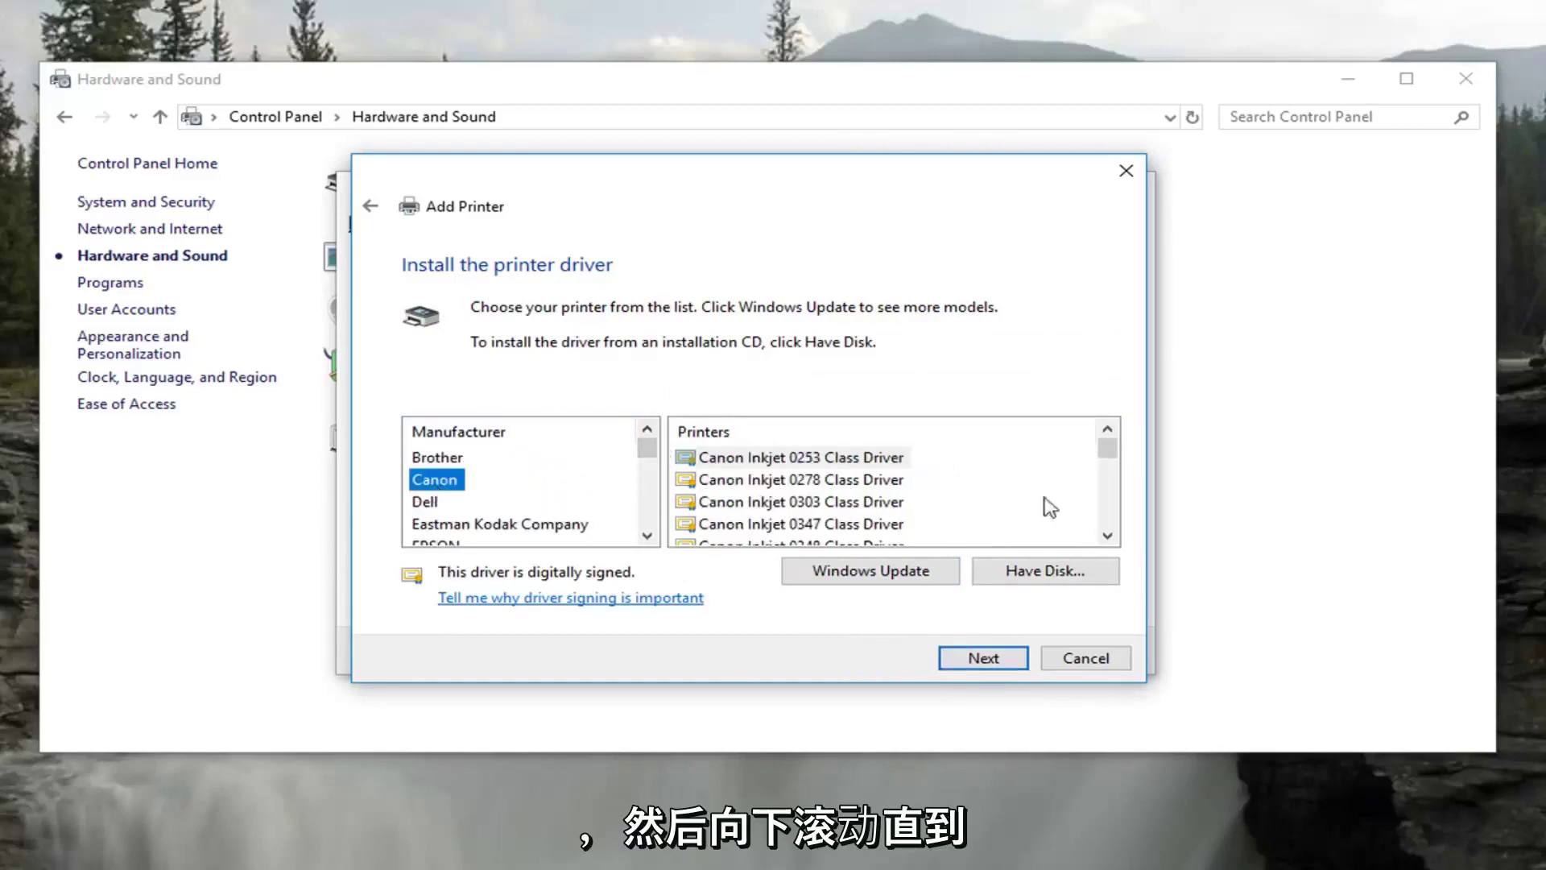
pyautogui.moveTo(1113, 455); pyautogui.dragTo(1108, 517)
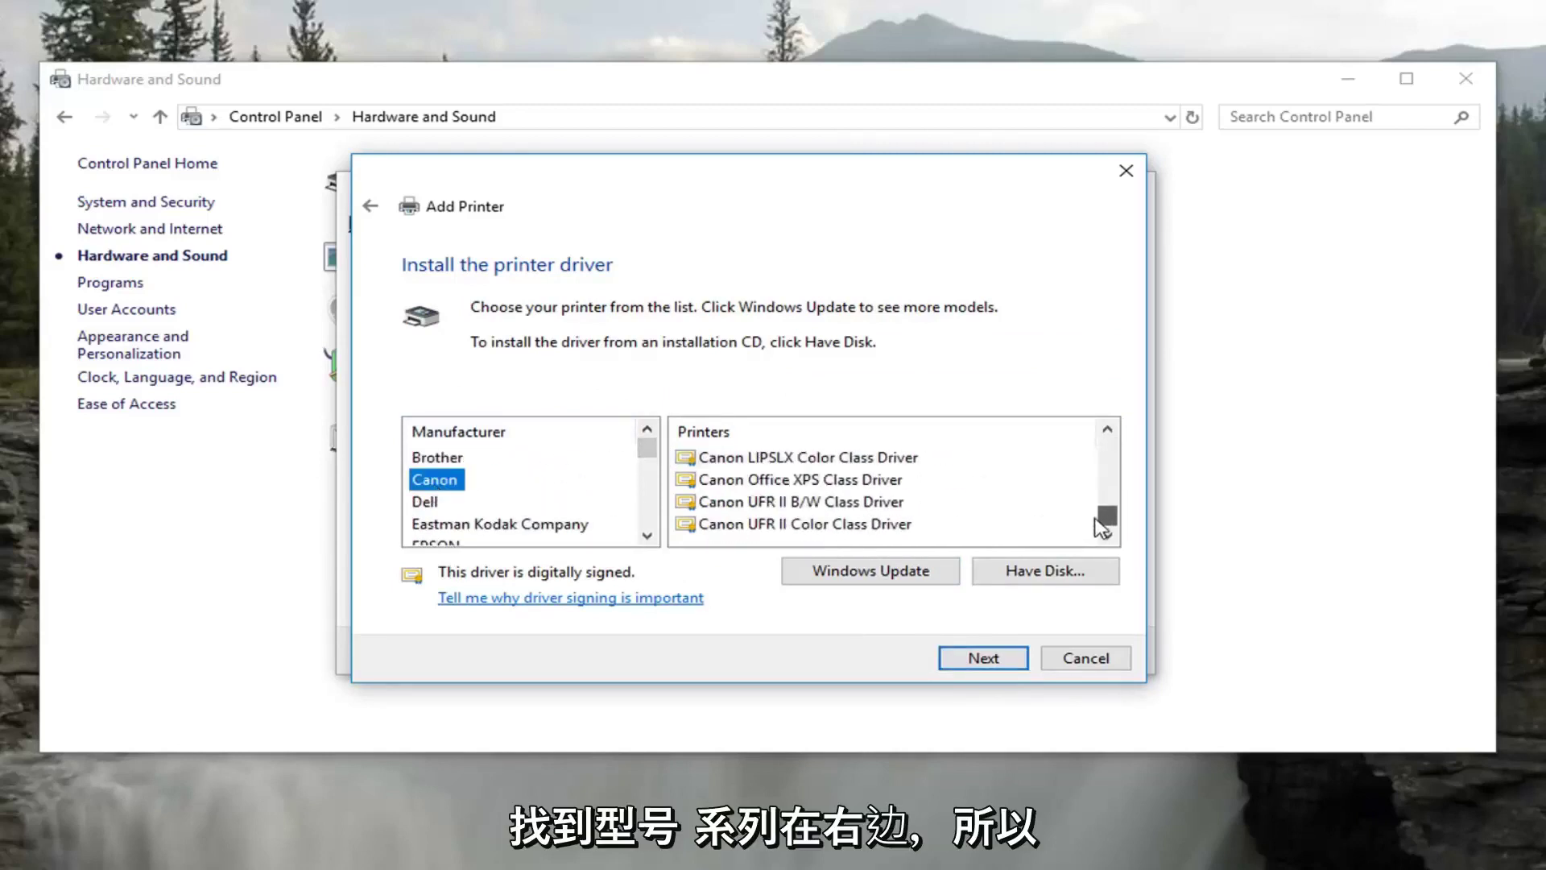
pyautogui.click(821, 459)
pyautogui.scroll(2, 870, 491)
pyautogui.click(865, 481)
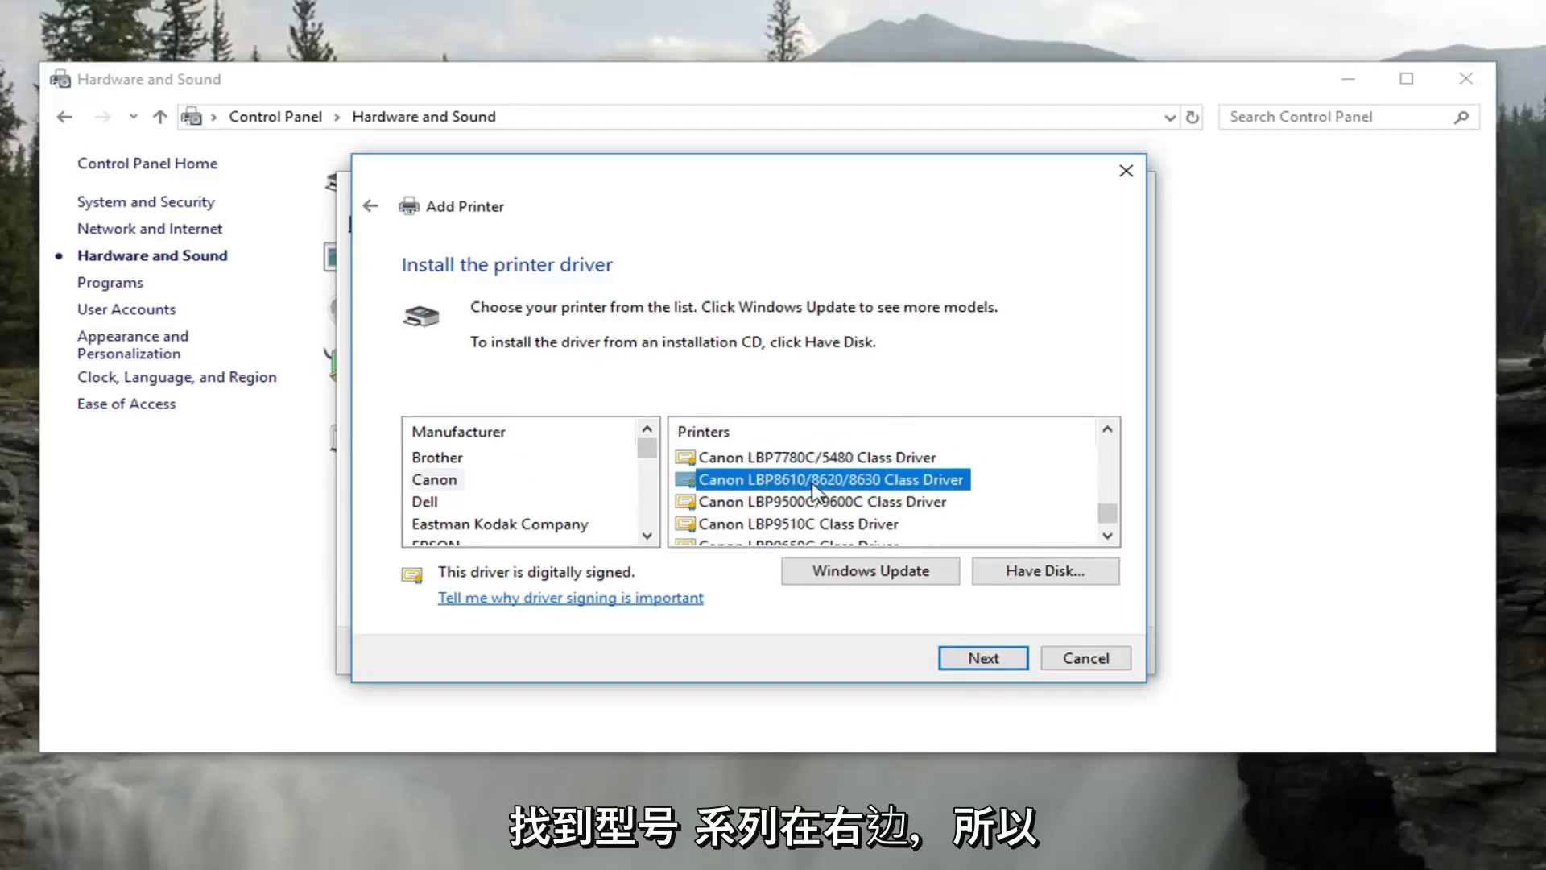
pyautogui.scroll(1, 827, 487)
pyautogui.scroll(-1, 827, 488)
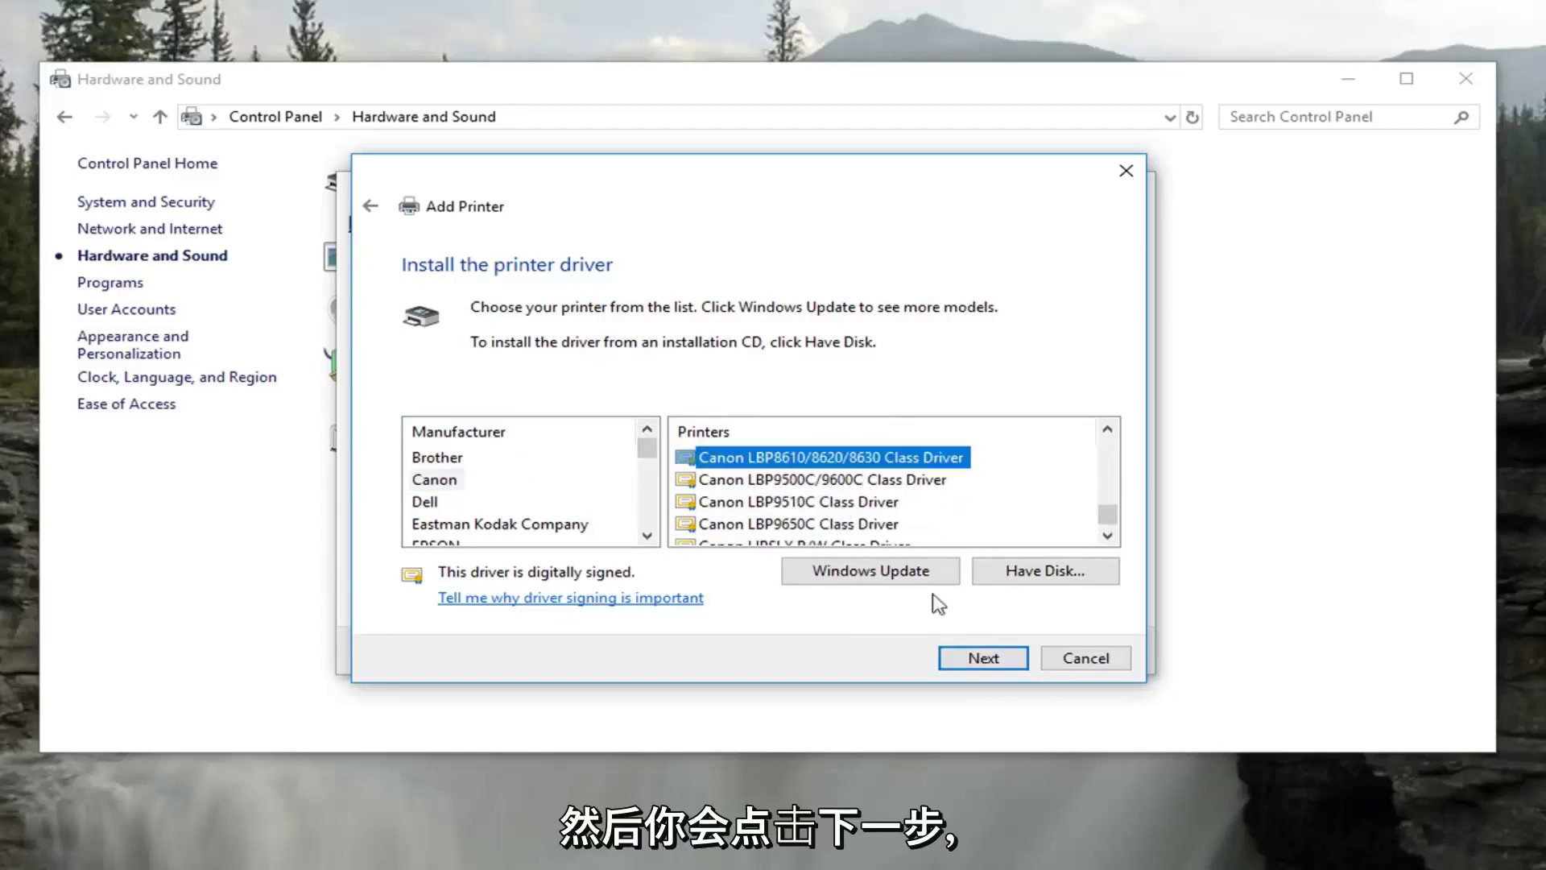
# - Keep the default printer name, install it, and finish the wizard
pyautogui.click(981, 658)
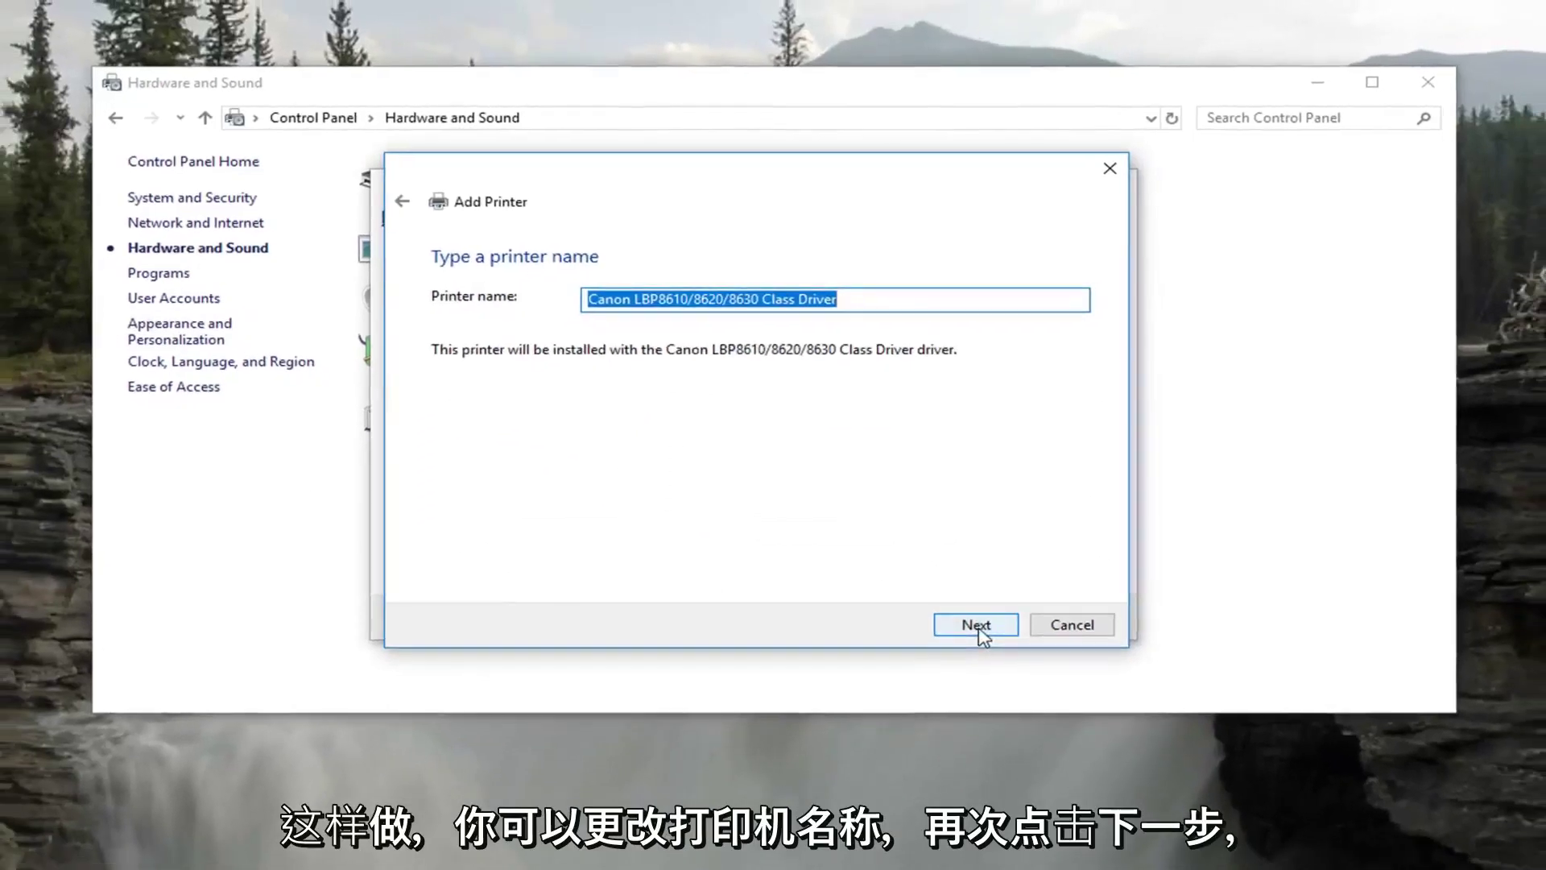
pyautogui.click(981, 647)
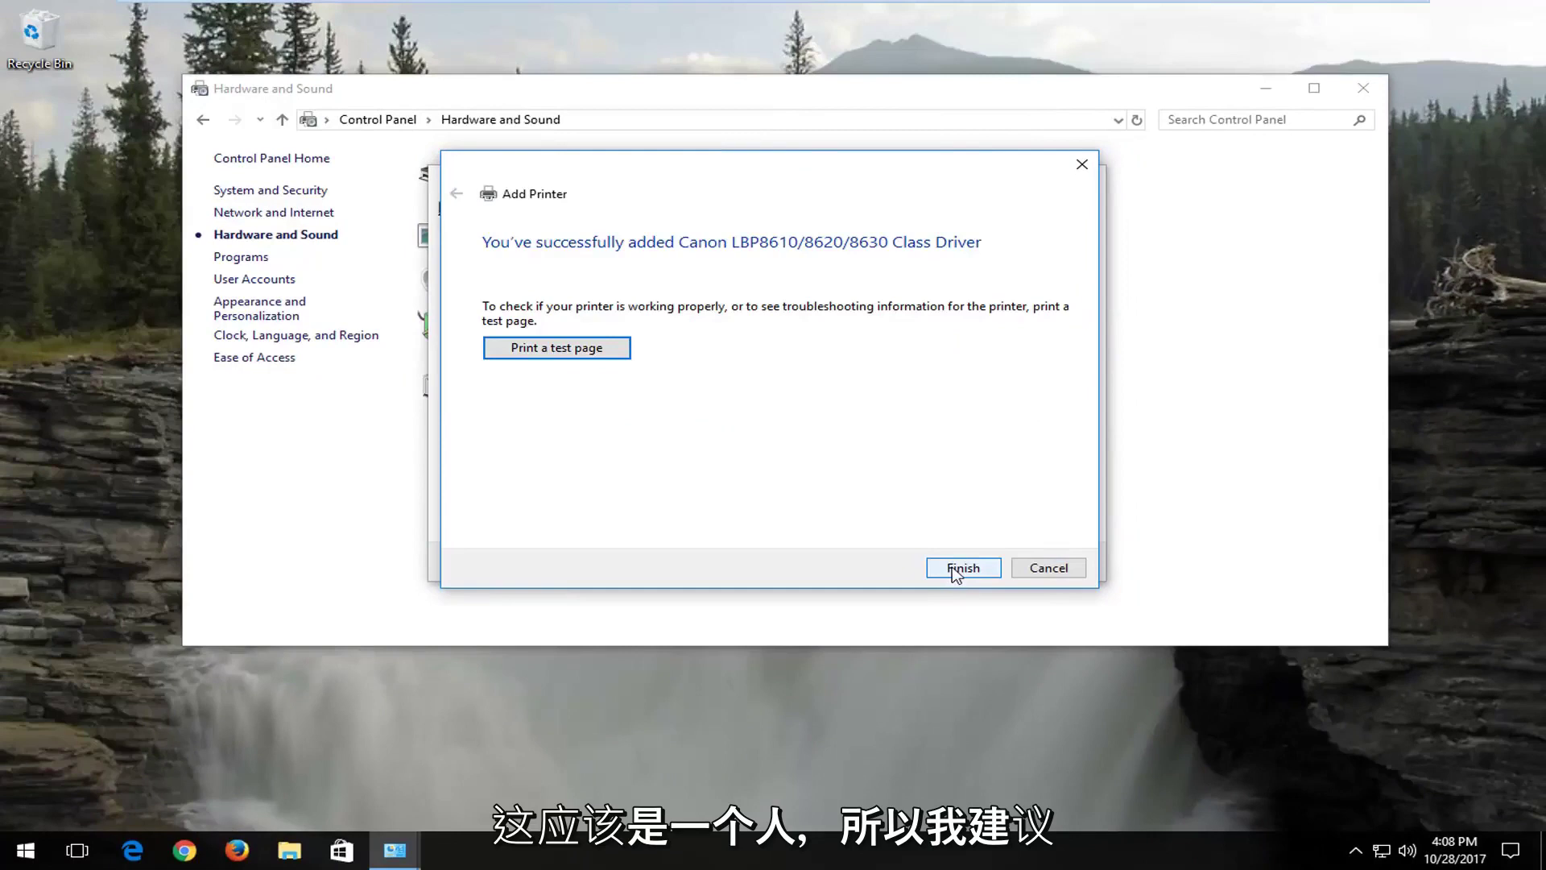
pyautogui.click(958, 569)
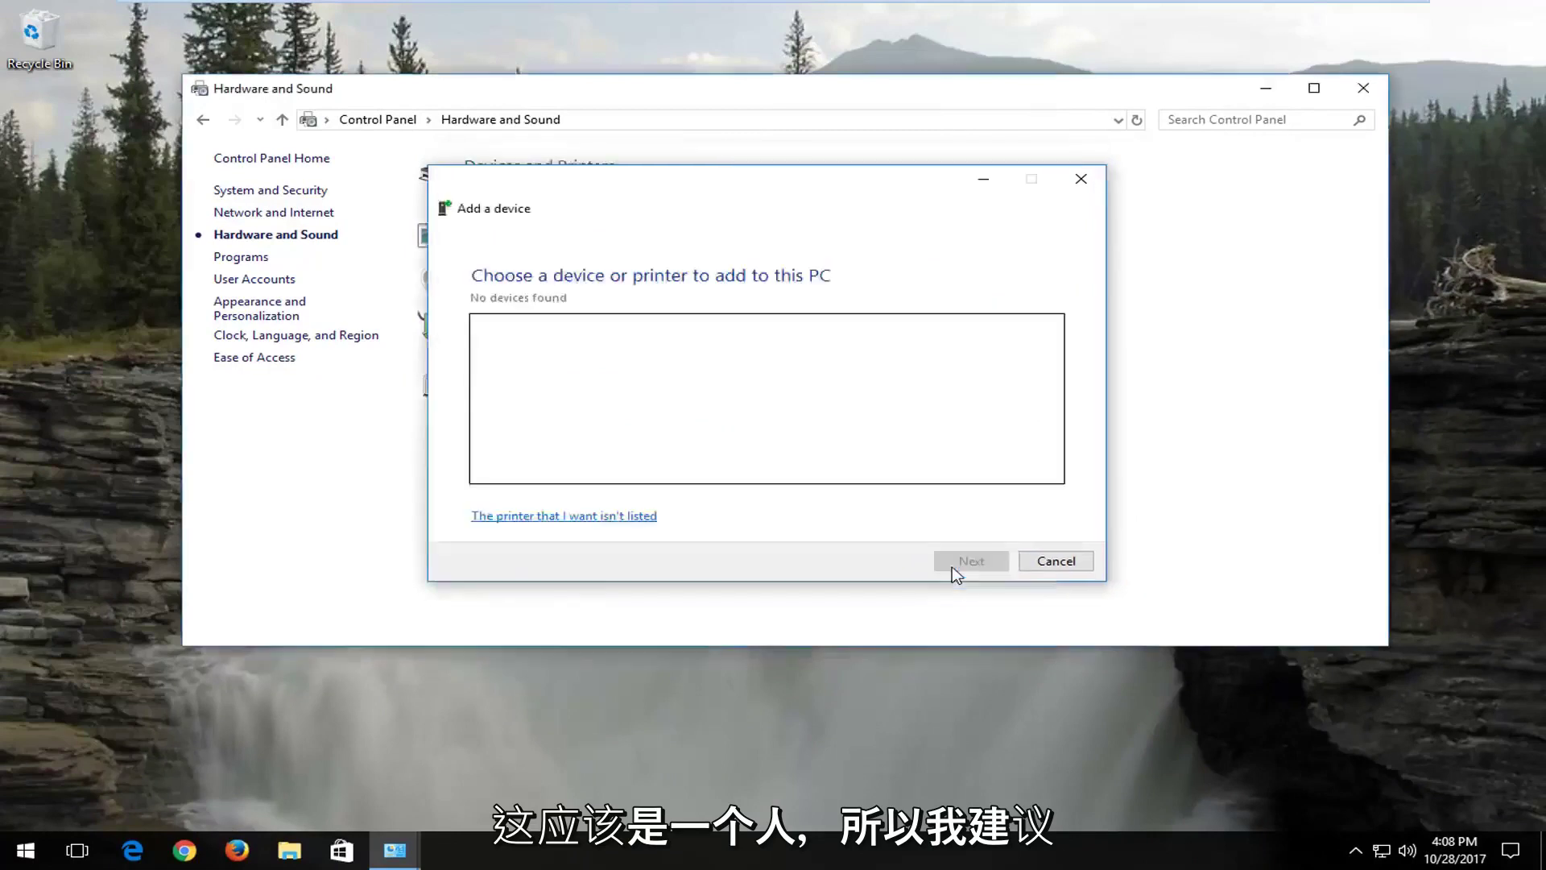
# - Close Control Panel and load google.com in Chrome
pyautogui.click(1357, 90)
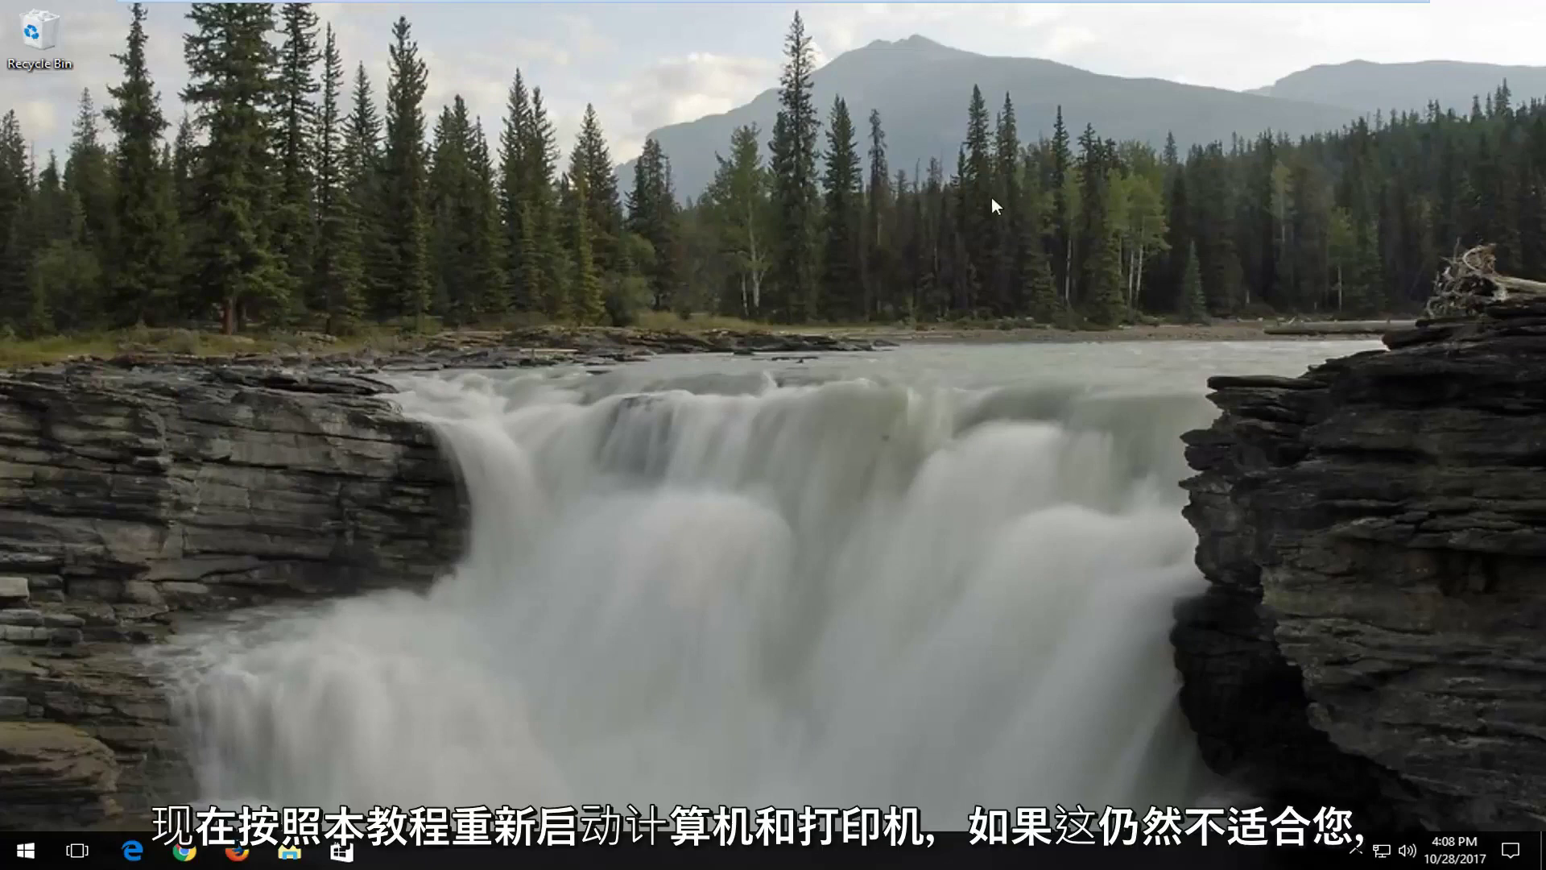
pyautogui.click(187, 851)
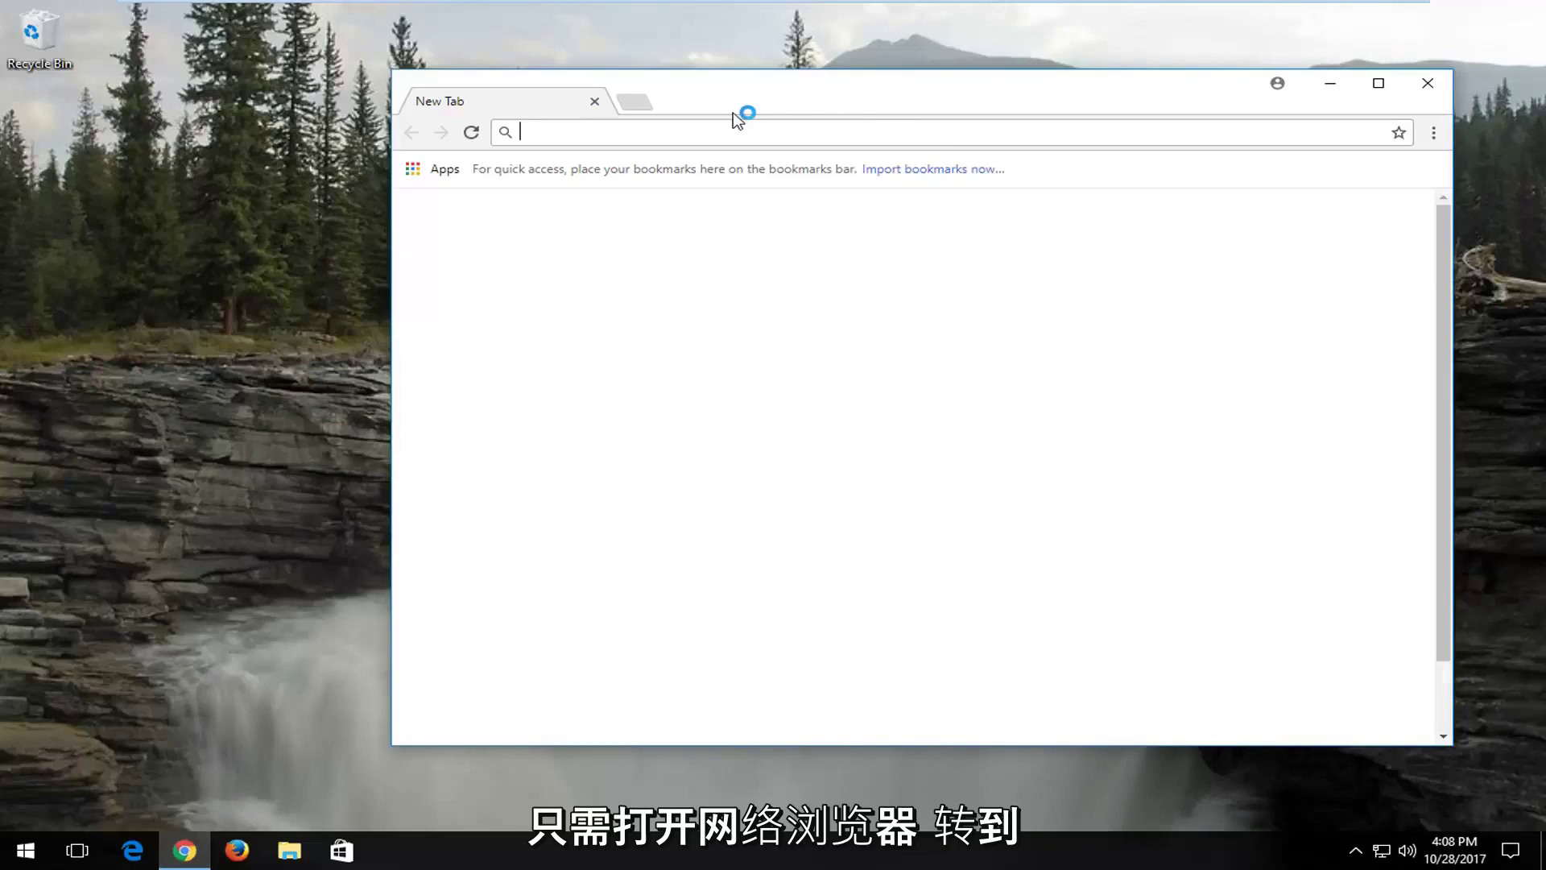
pyautogui.write('google')
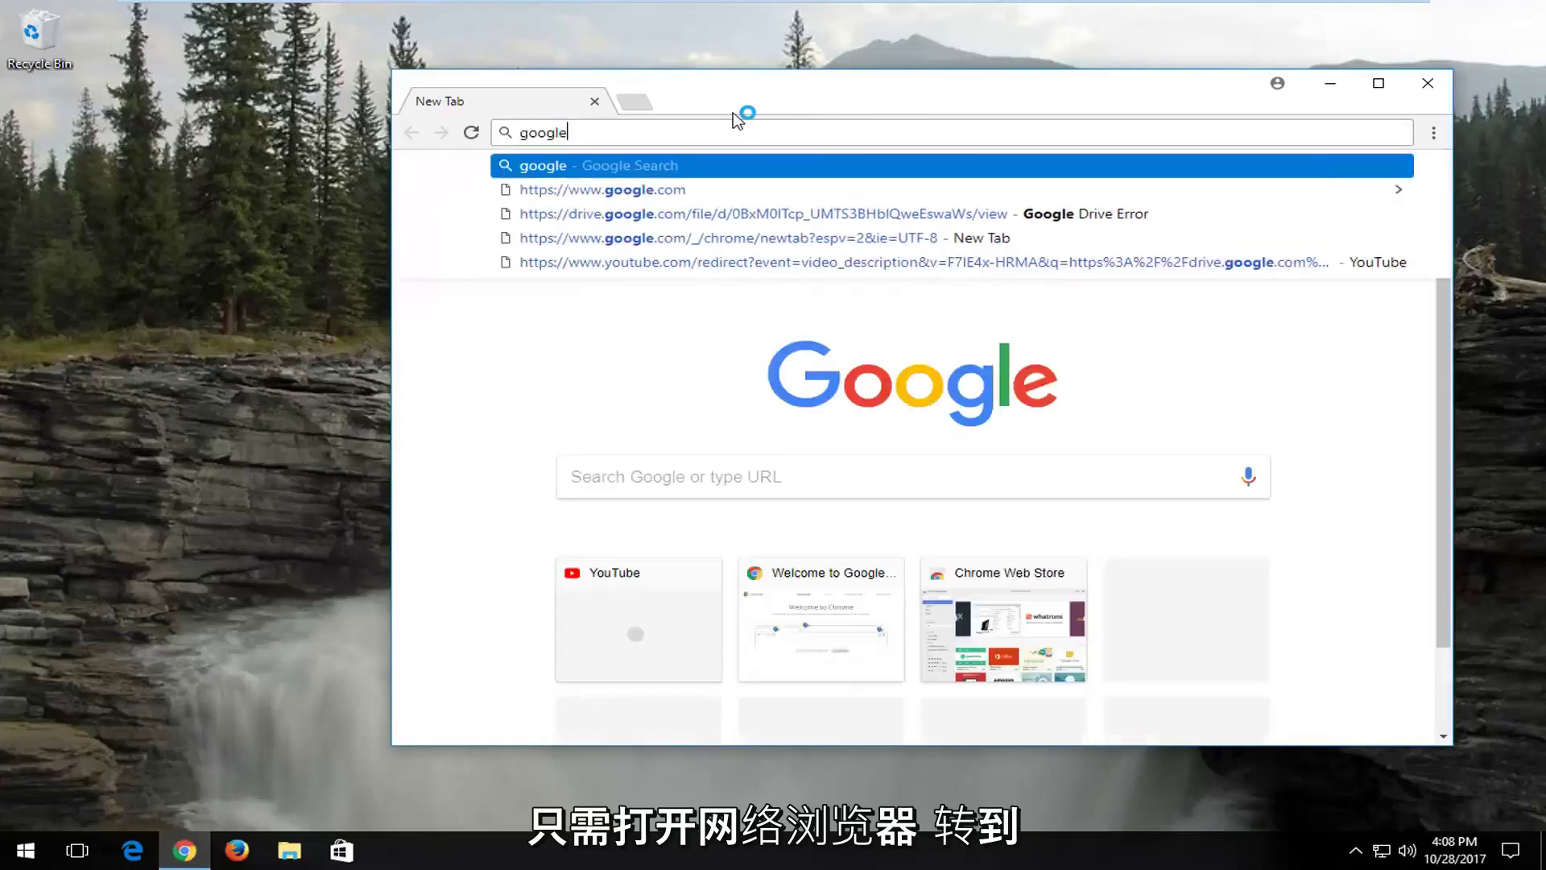
pyautogui.write('.com')
pyautogui.press('Return')
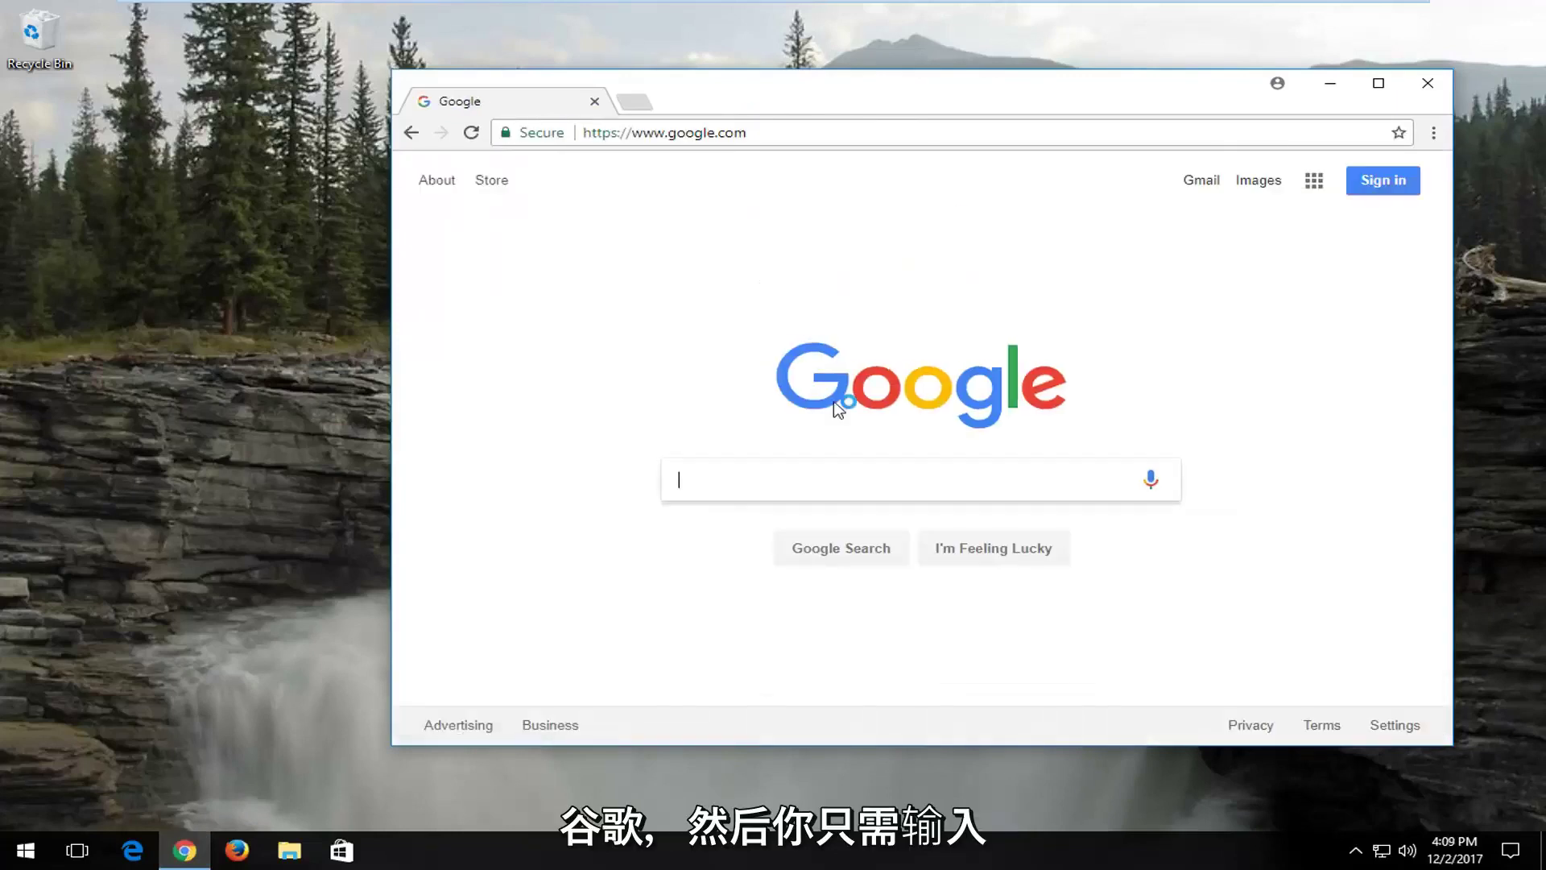
# - Search 'canon pixma mg3620' and open the maximized Canon USA MG3620 support page
pyautogui.write('canon p')
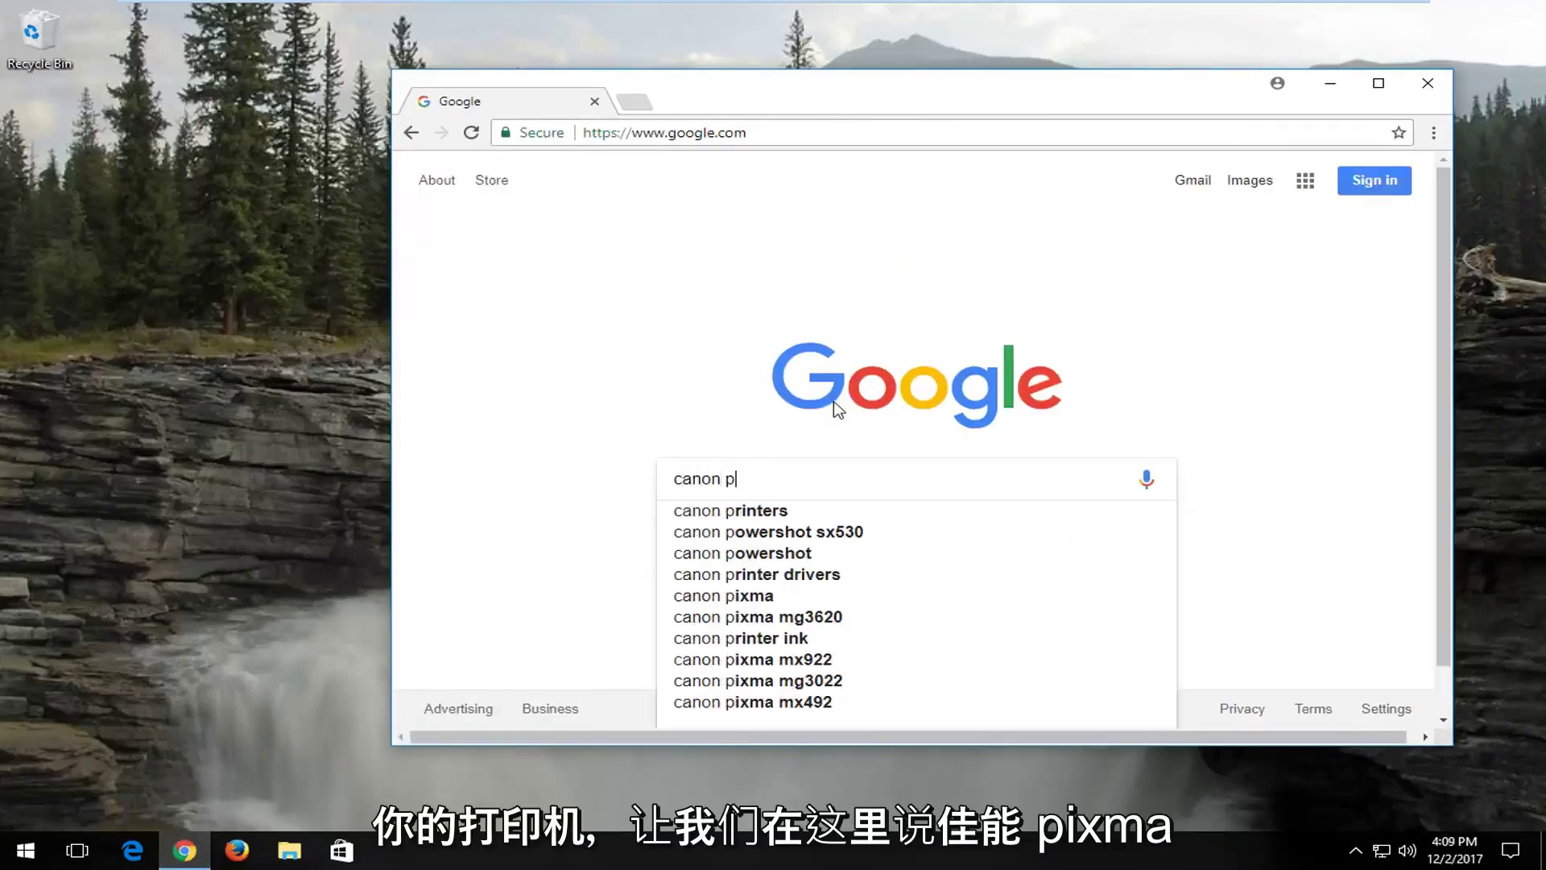
pyautogui.write('ixma')
pyautogui.press('Down')
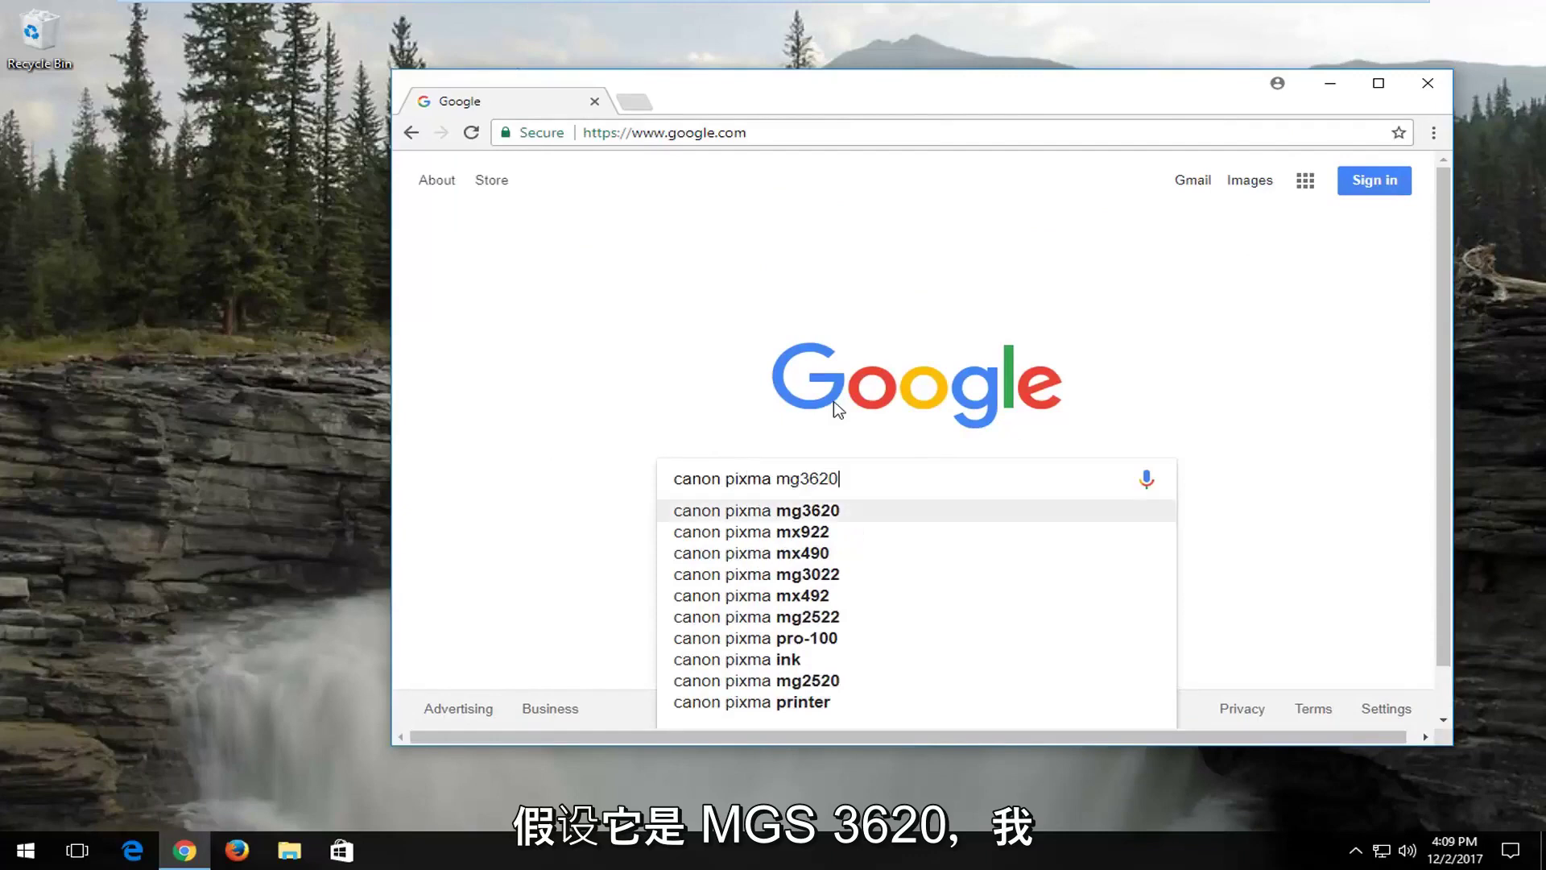
pyautogui.press('Return')
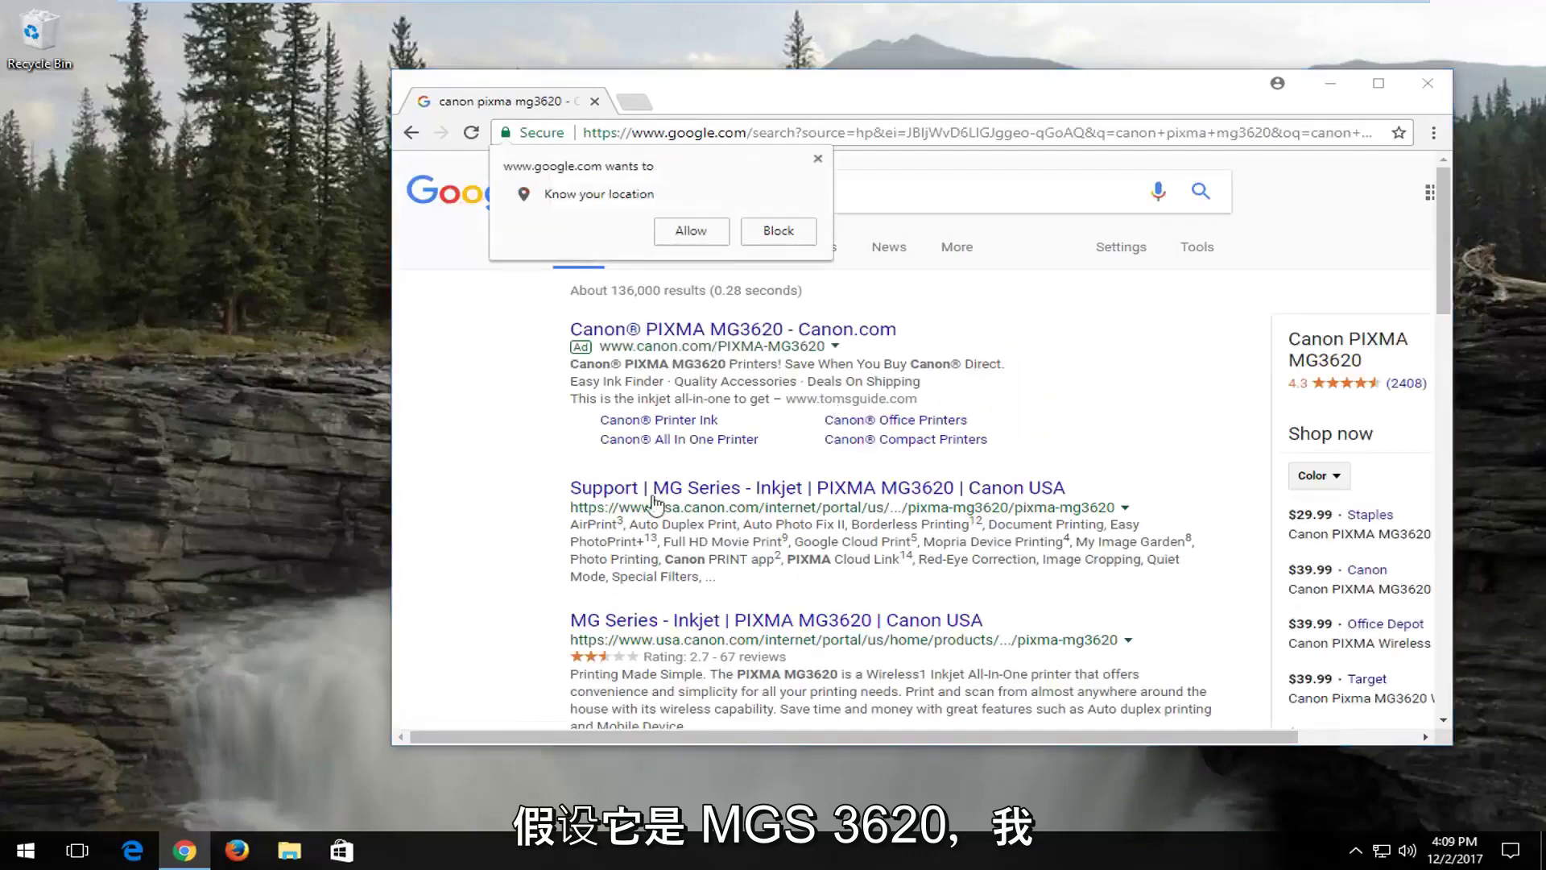
pyautogui.click(817, 159)
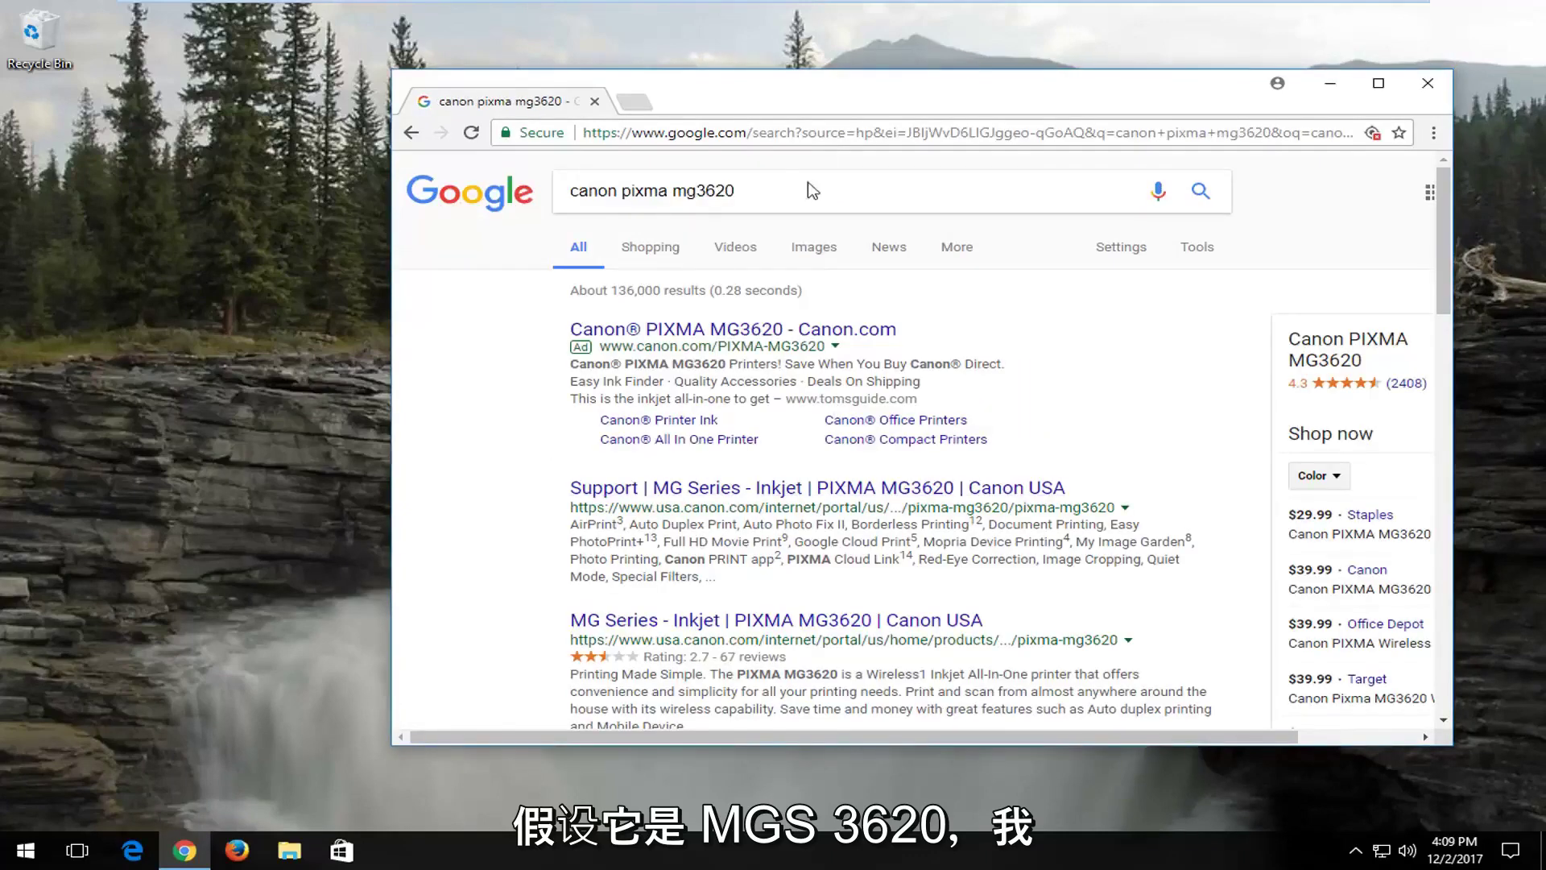
pyautogui.click(632, 491)
pyautogui.click(1378, 82)
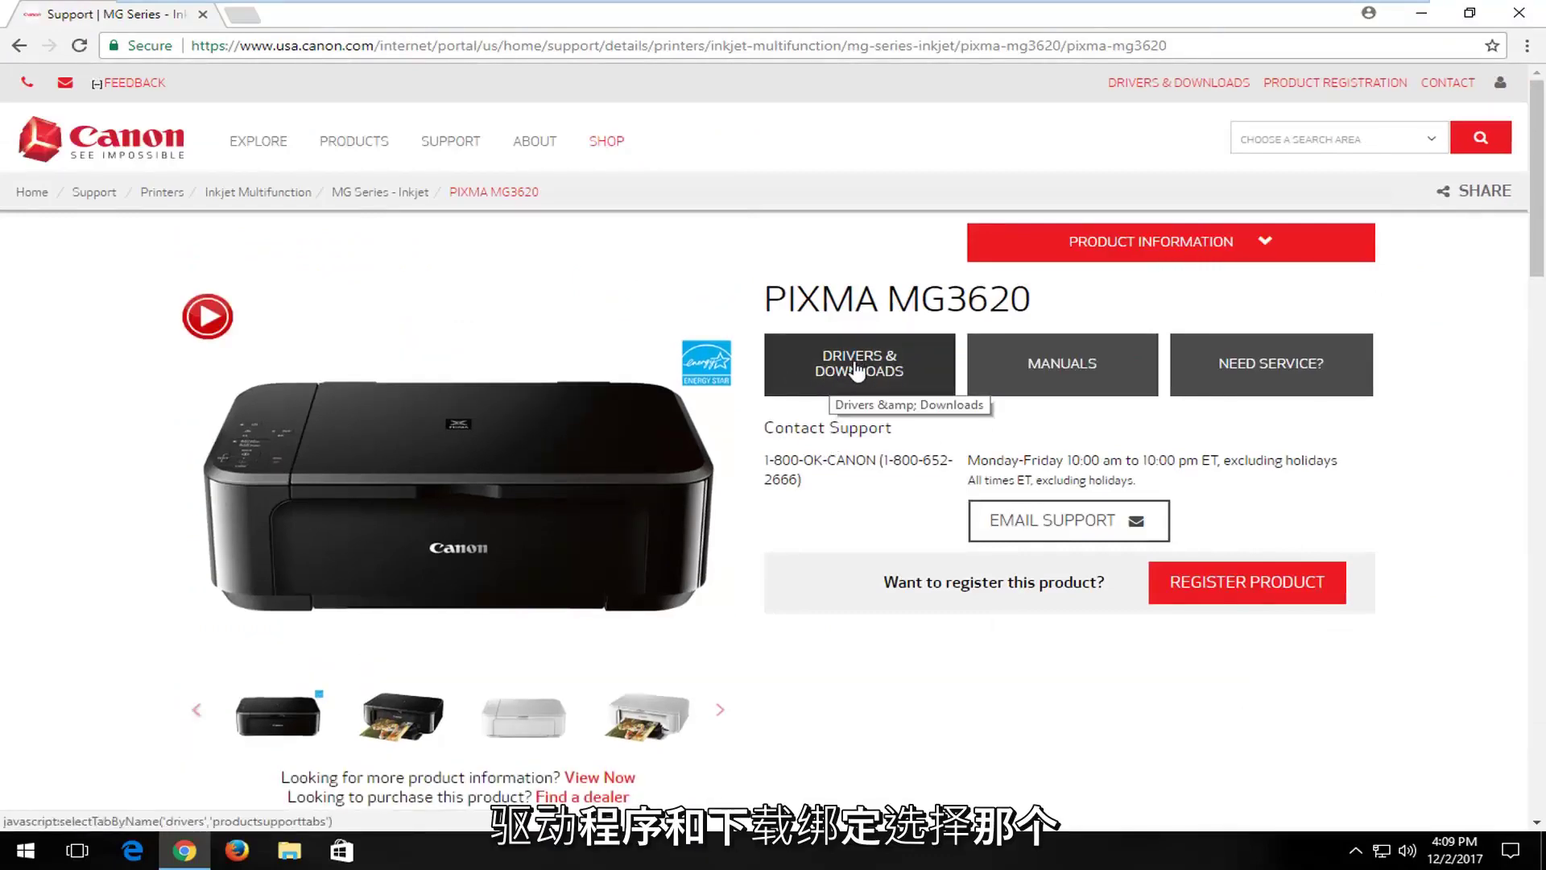
# - Jump to the Drivers & Downloads section of the PIXMA MG3620 support page
pyautogui.click(862, 371)
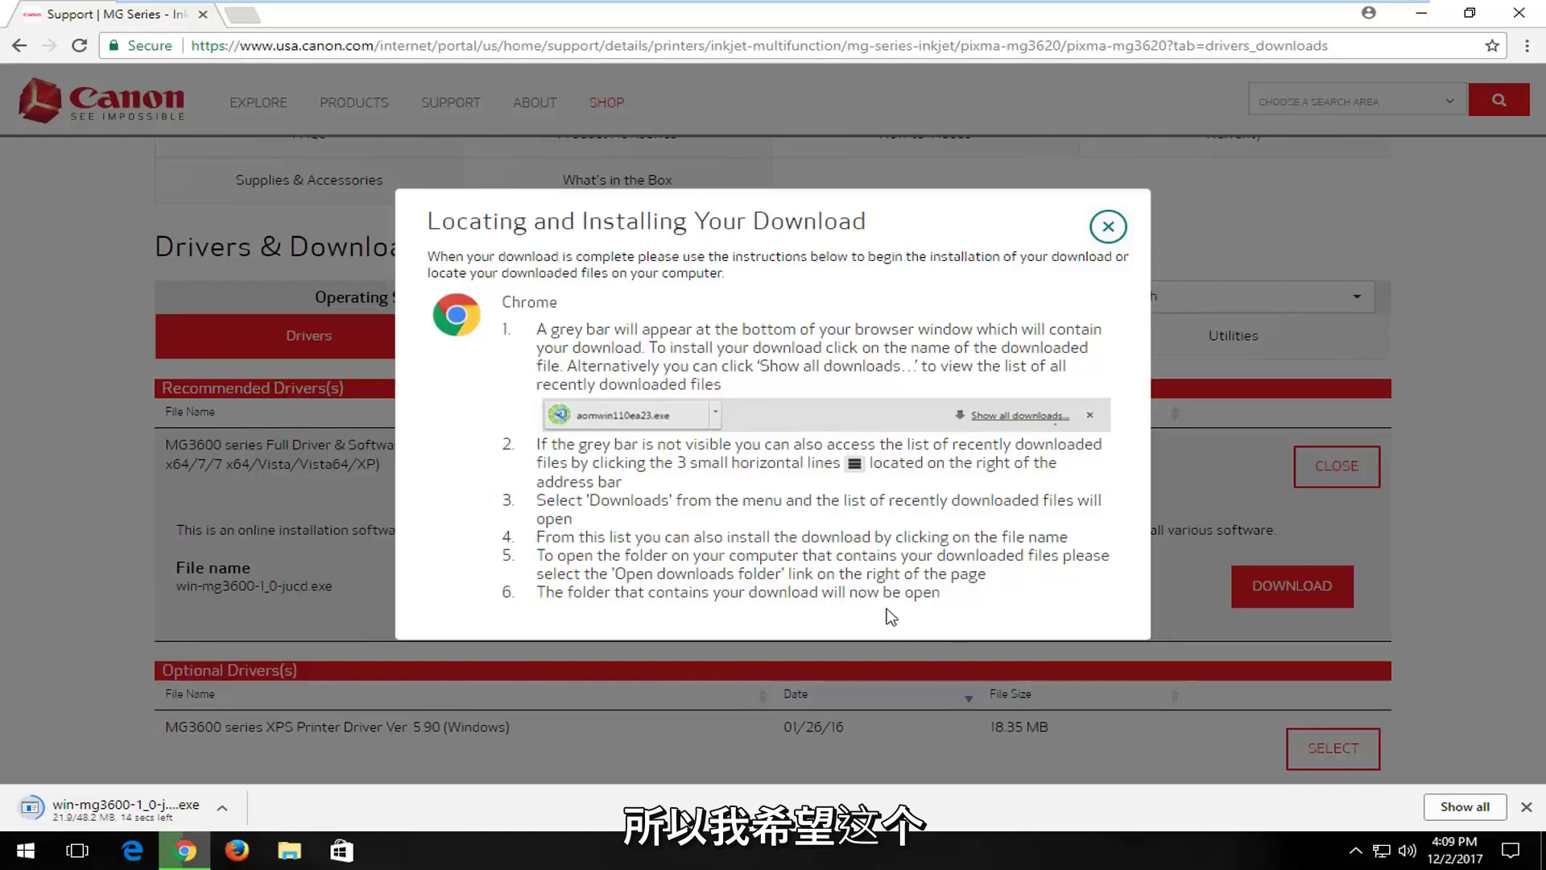
# - Close Chrome and cancel the in-progress win-mg3600-1_0-jucd.exe download
pyautogui.click(1519, 12)
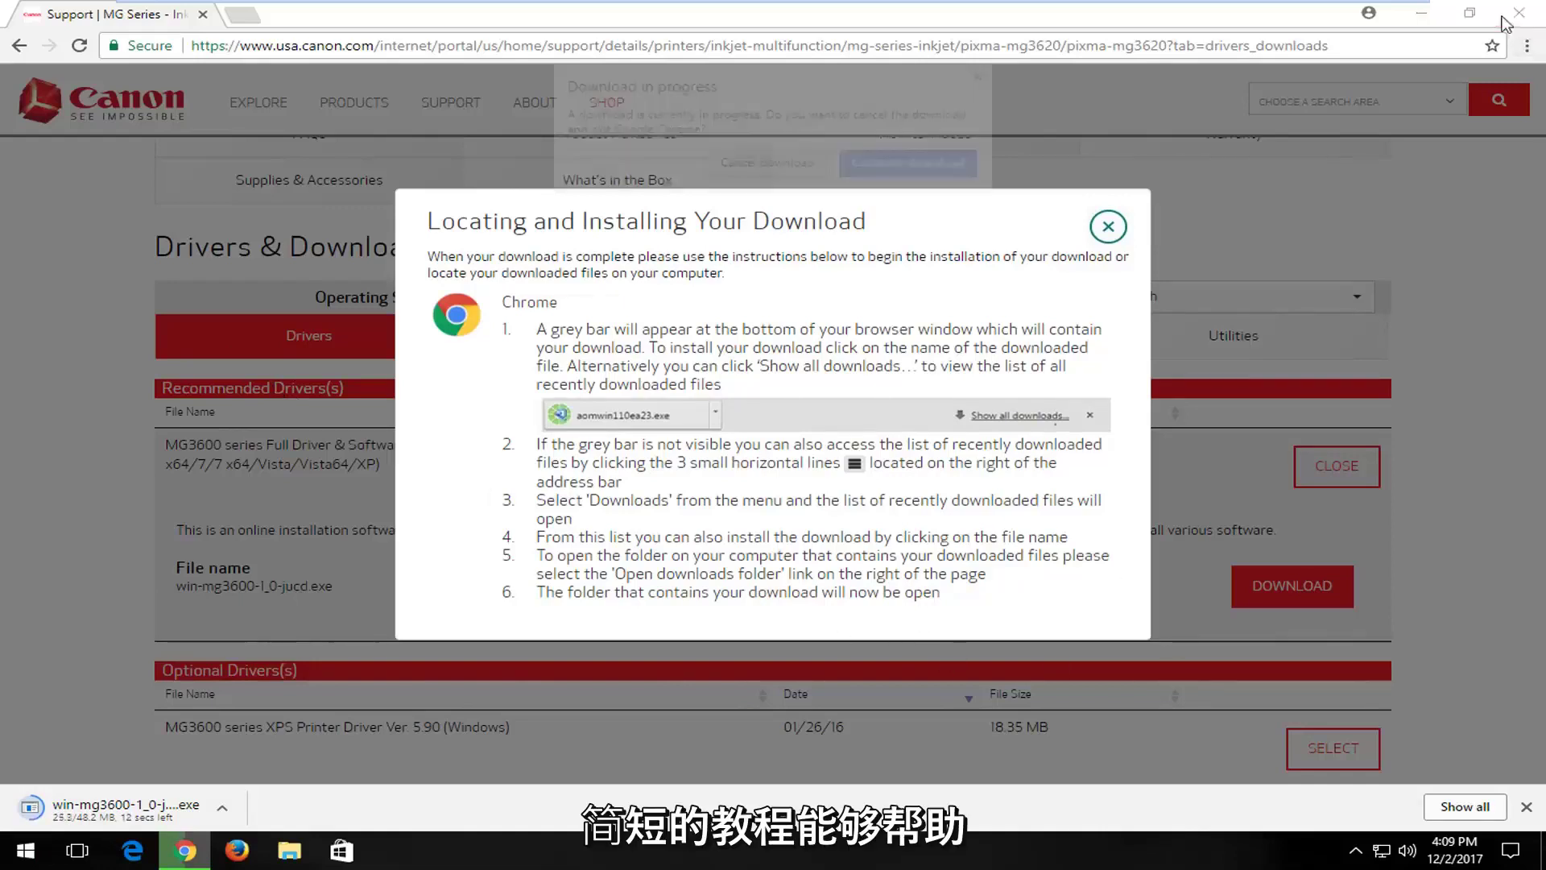
pyautogui.click(777, 166)
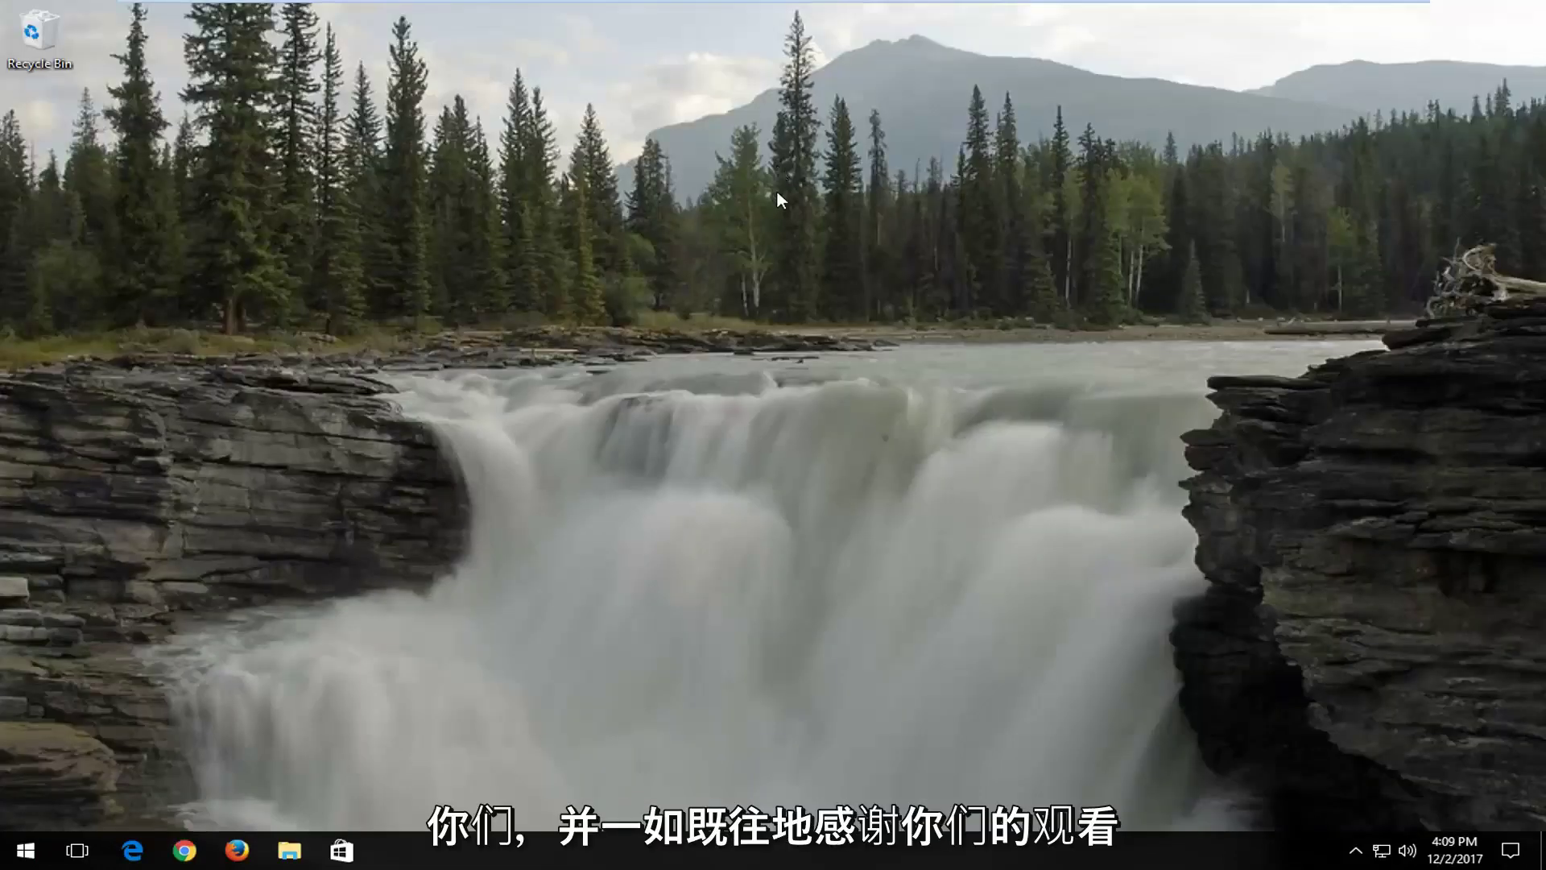